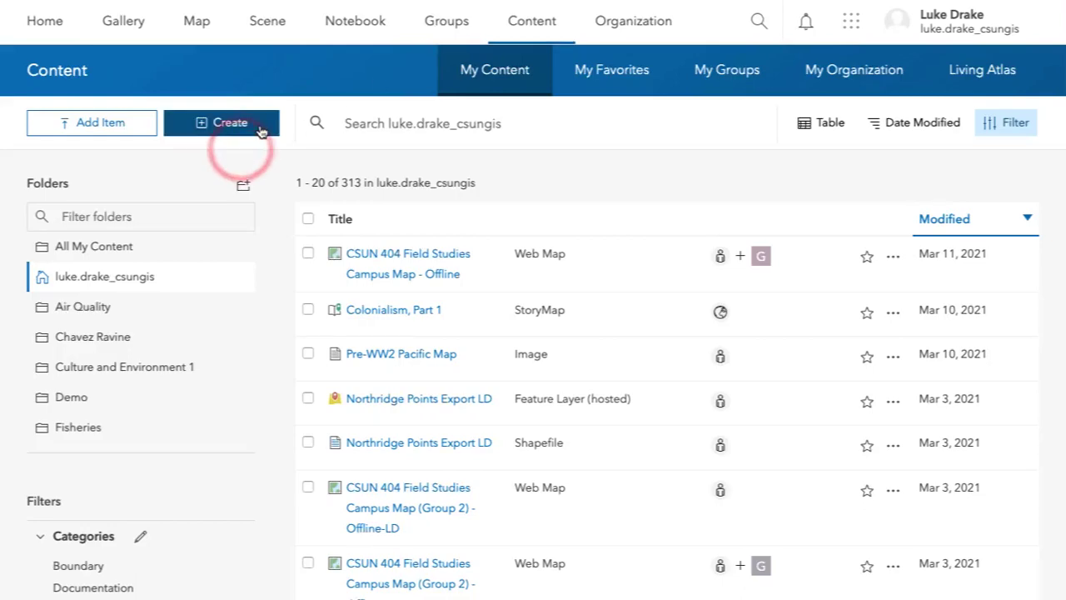
# - Start a new feature layer from the Lines template, after previewing the Points template
pyautogui.click(261, 126)
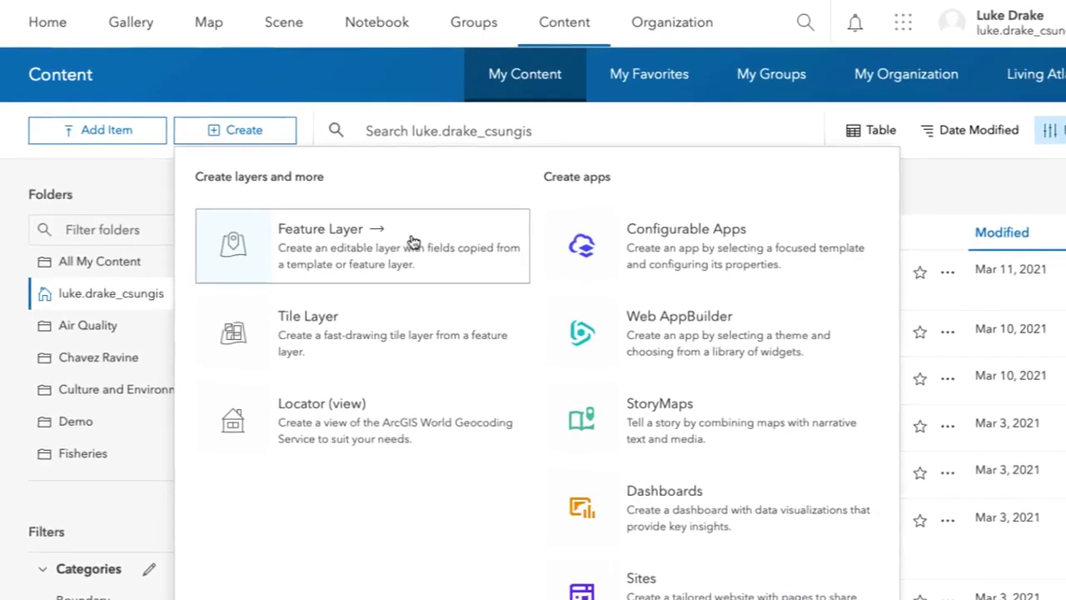
pyautogui.click(410, 236)
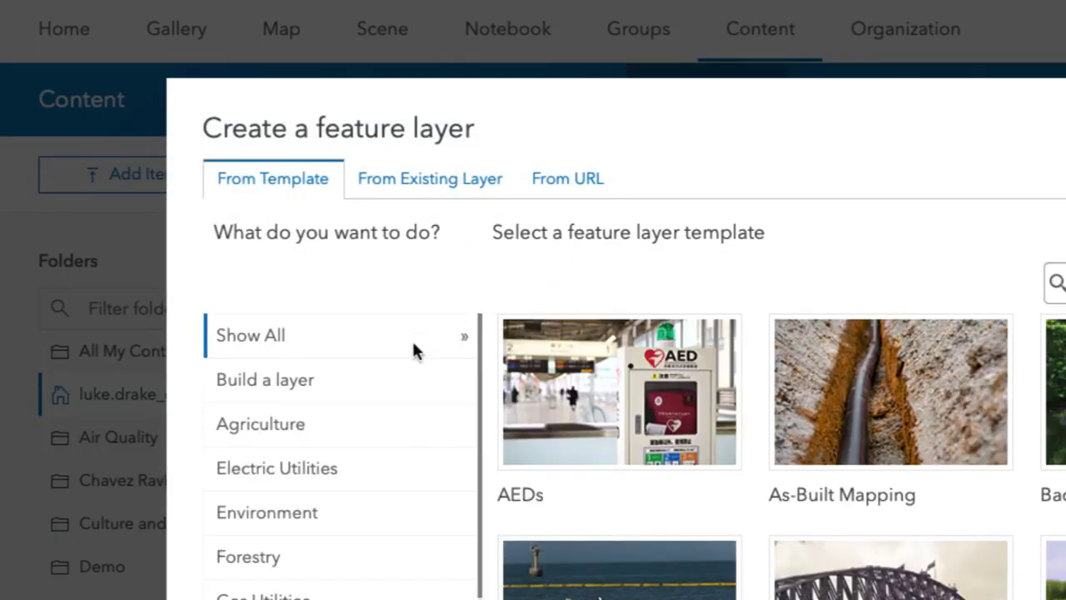
pyautogui.click(320, 388)
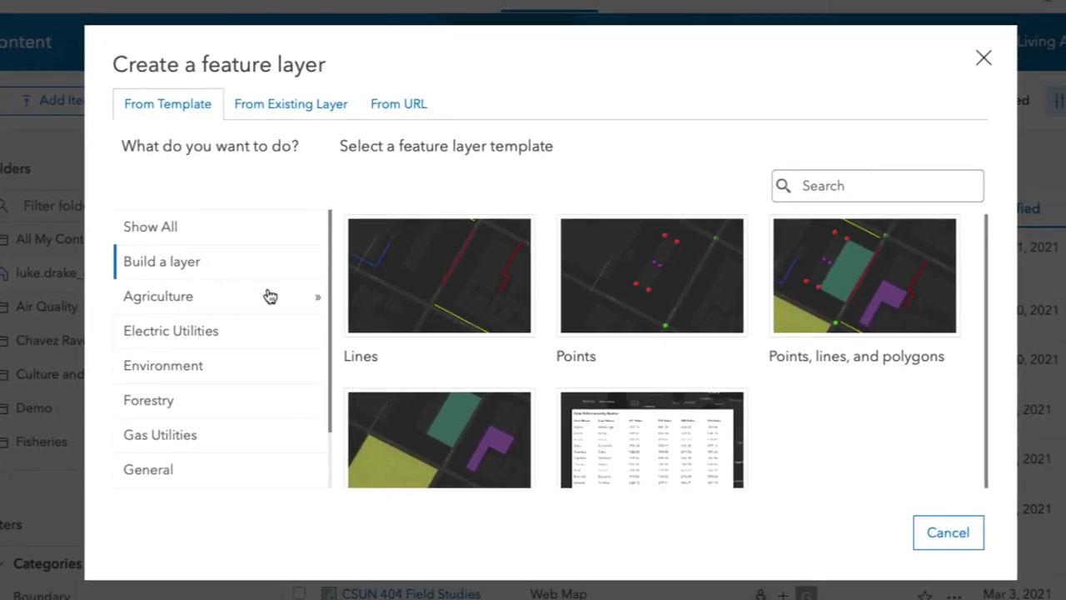
pyautogui.click(660, 299)
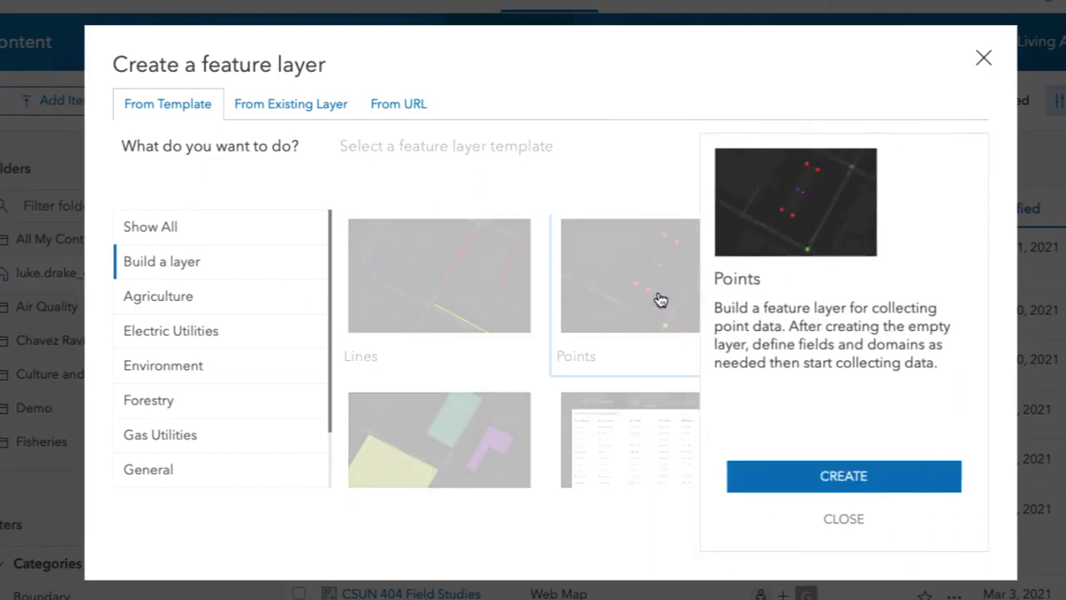
pyautogui.click(834, 519)
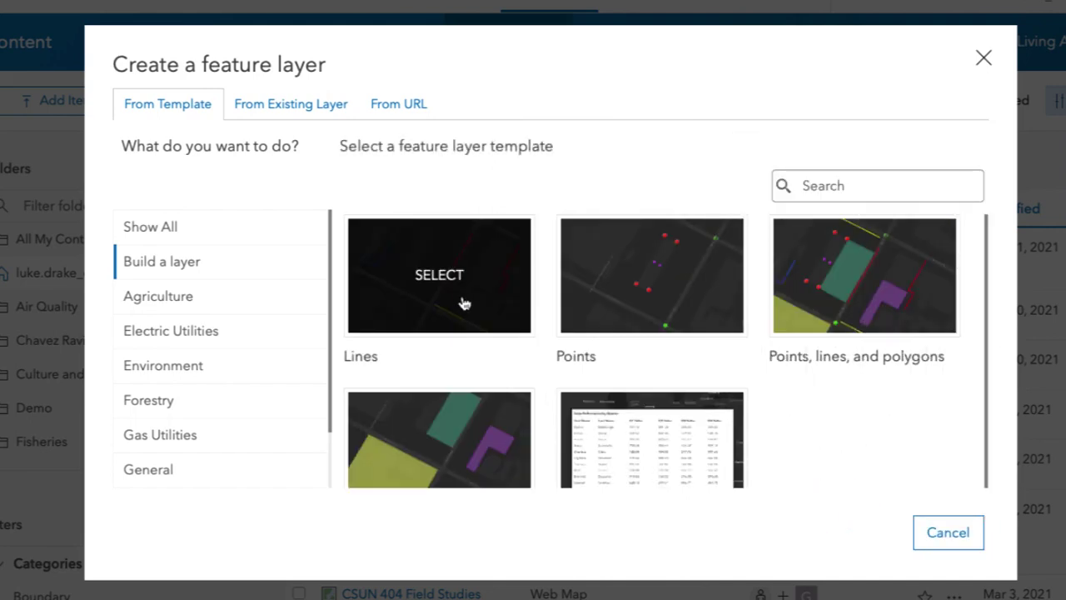
pyautogui.click(464, 303)
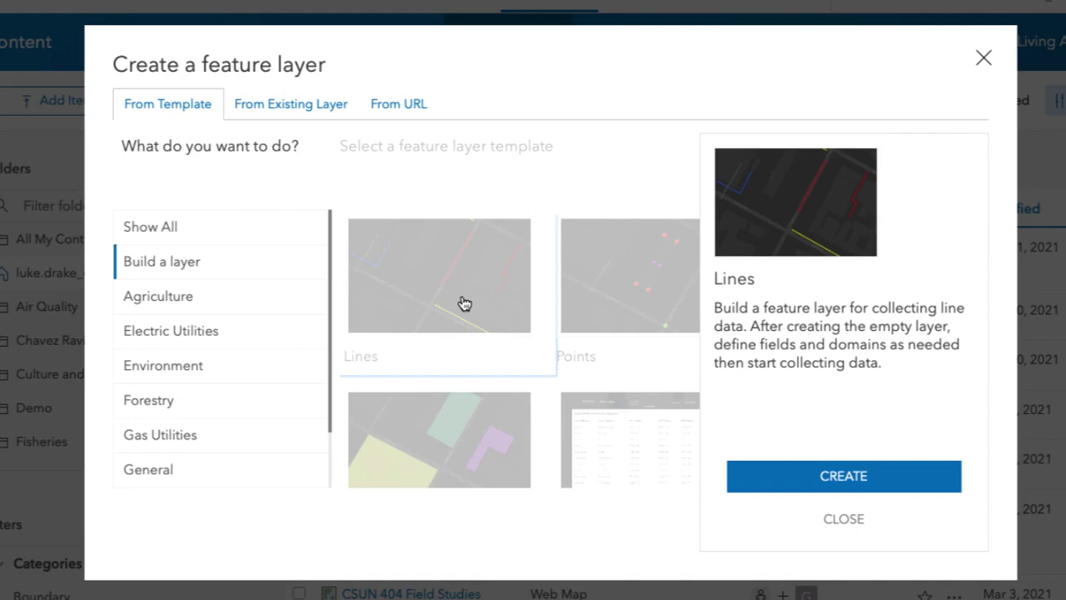
pyautogui.click(792, 475)
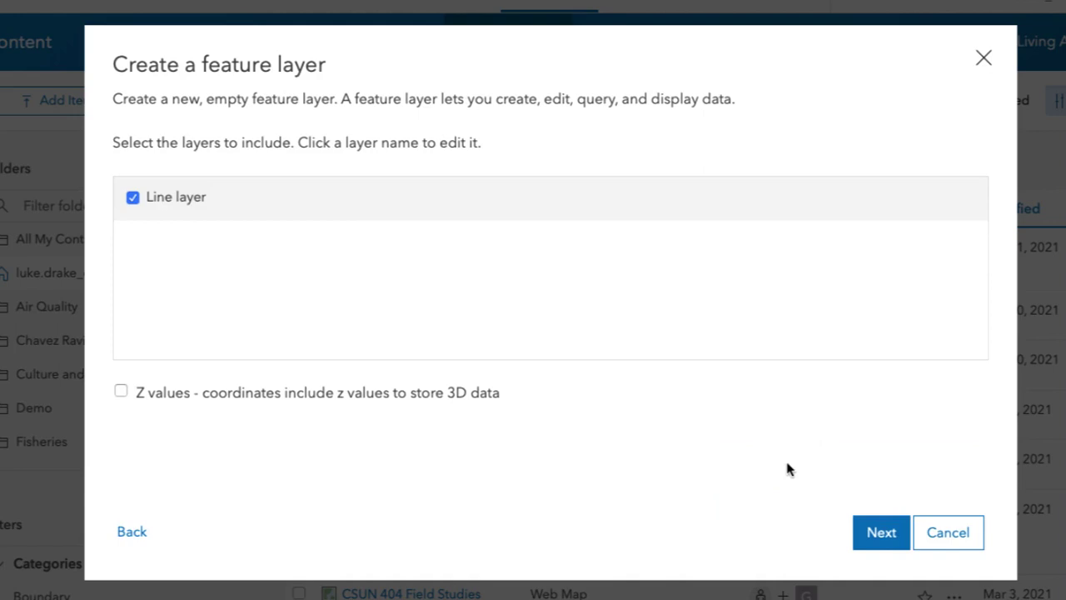
# - Set the line layer's extent to Southern California, centred on Los Angeles
pyautogui.click(880, 535)
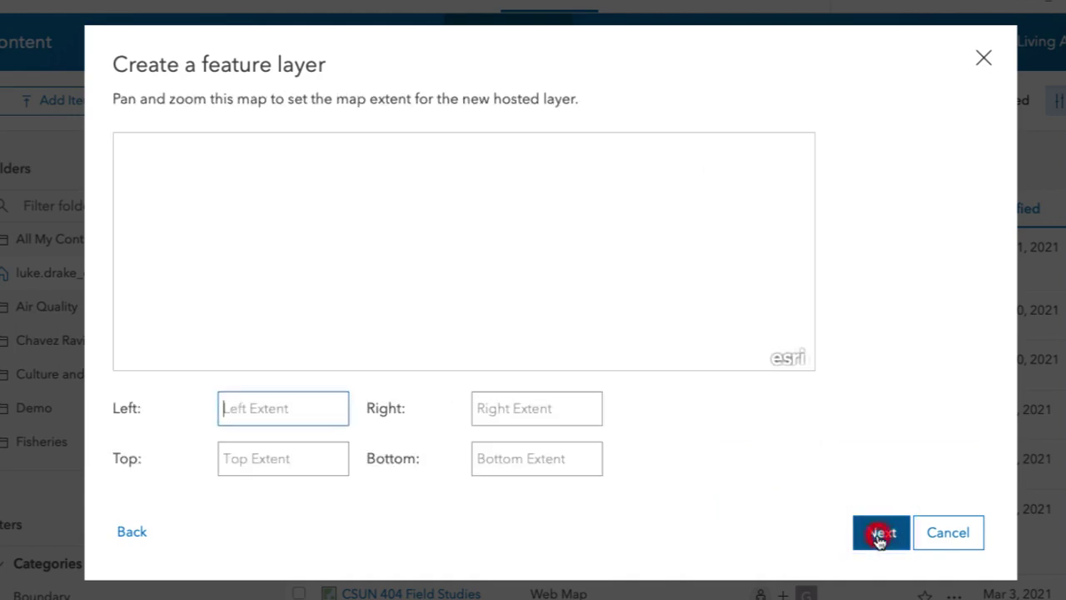
pyautogui.moveTo(208, 295); pyautogui.dragTo(294, 266)
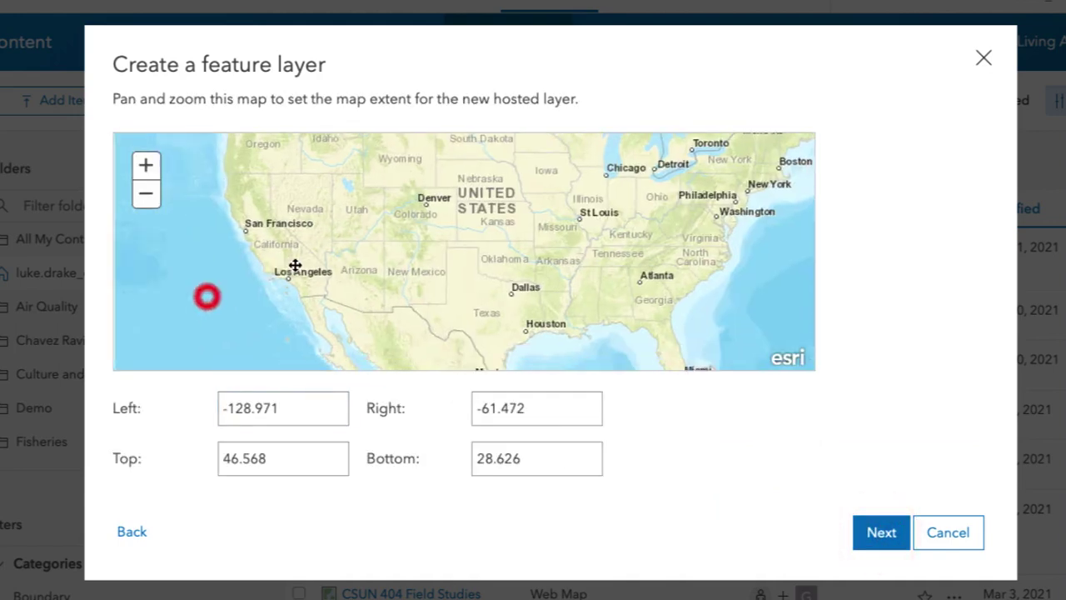
pyautogui.click(145, 165)
pyautogui.click(145, 165)
pyautogui.click(145, 165)
pyautogui.moveTo(235, 186); pyautogui.dragTo(828, 179)
pyautogui.moveTo(309, 209); pyautogui.dragTo(592, 227)
pyautogui.moveTo(428, 203); pyautogui.dragTo(479, 237)
pyautogui.click(885, 538)
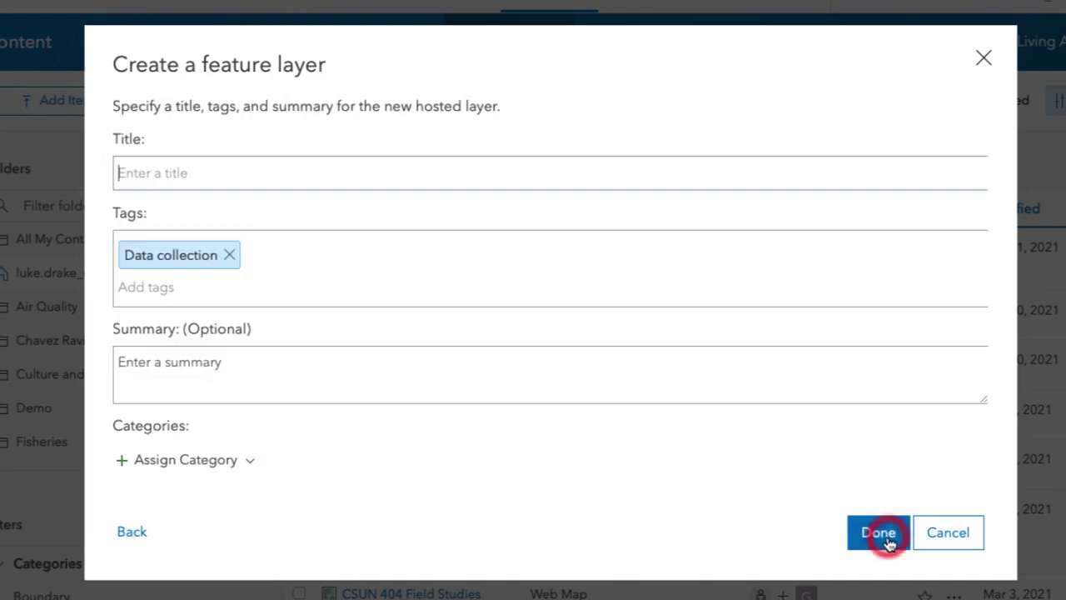
# - Title the layer 'Line Layer for 404 LD', tag it only 404, and finish creating it
pyautogui.write('Line')
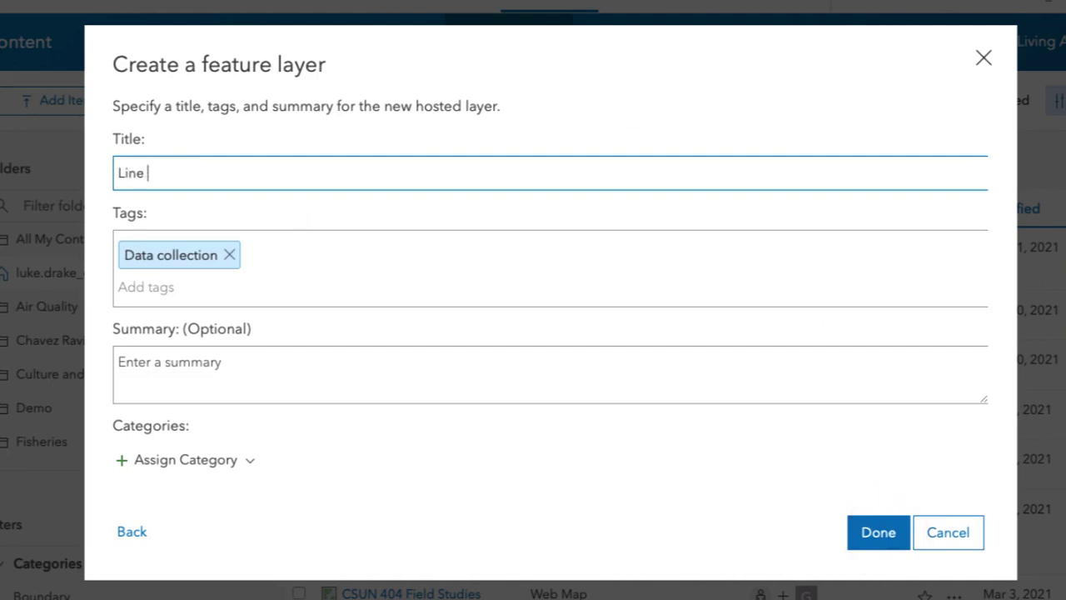
pyautogui.write(' Layer for')
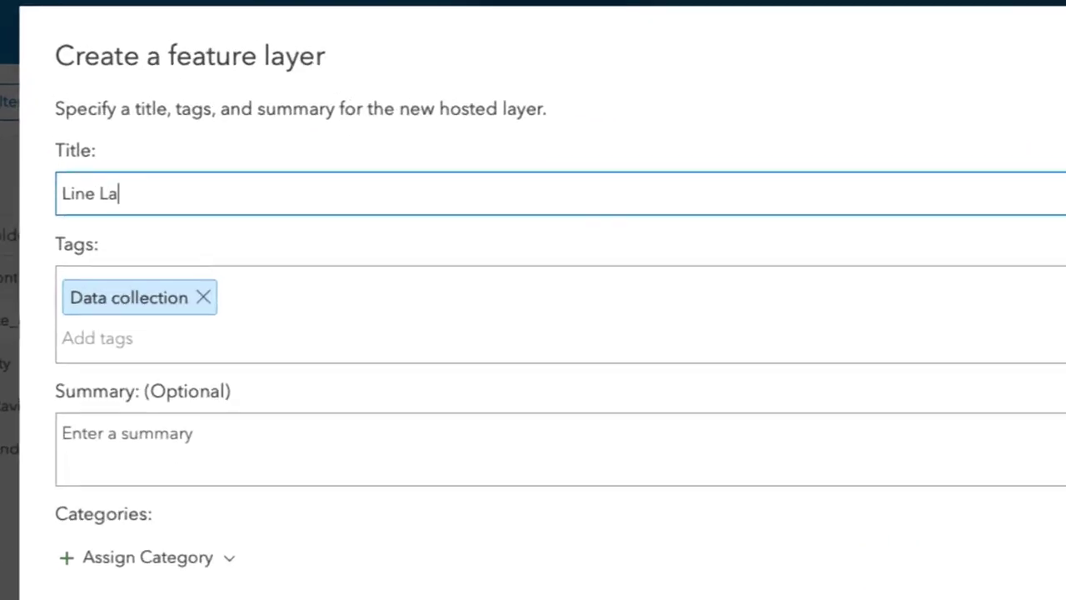
pyautogui.write(' 404 ')
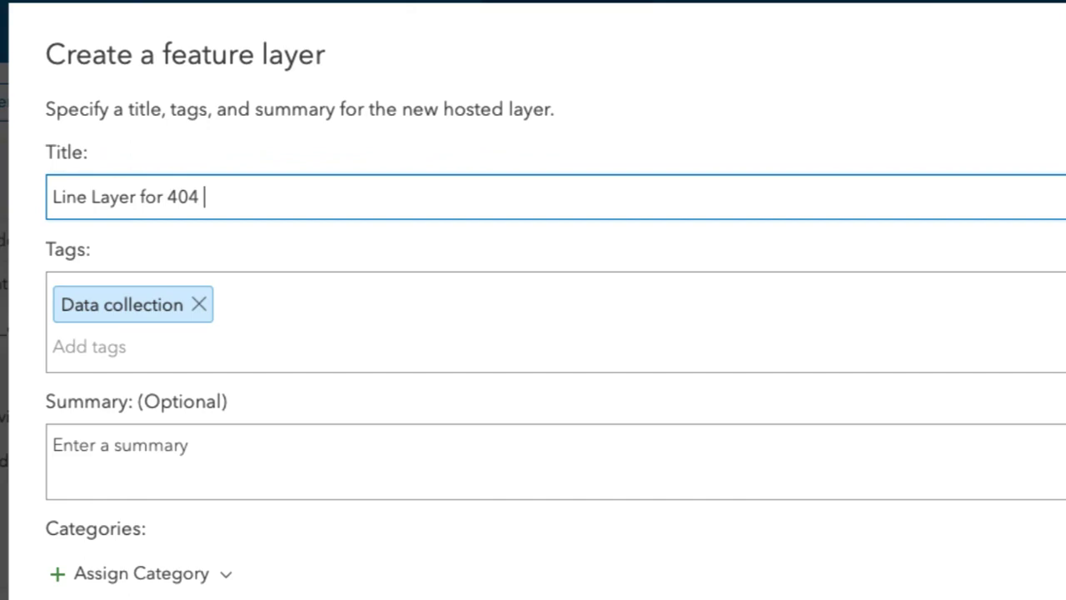
pyautogui.write('LD')
pyautogui.click(302, 322)
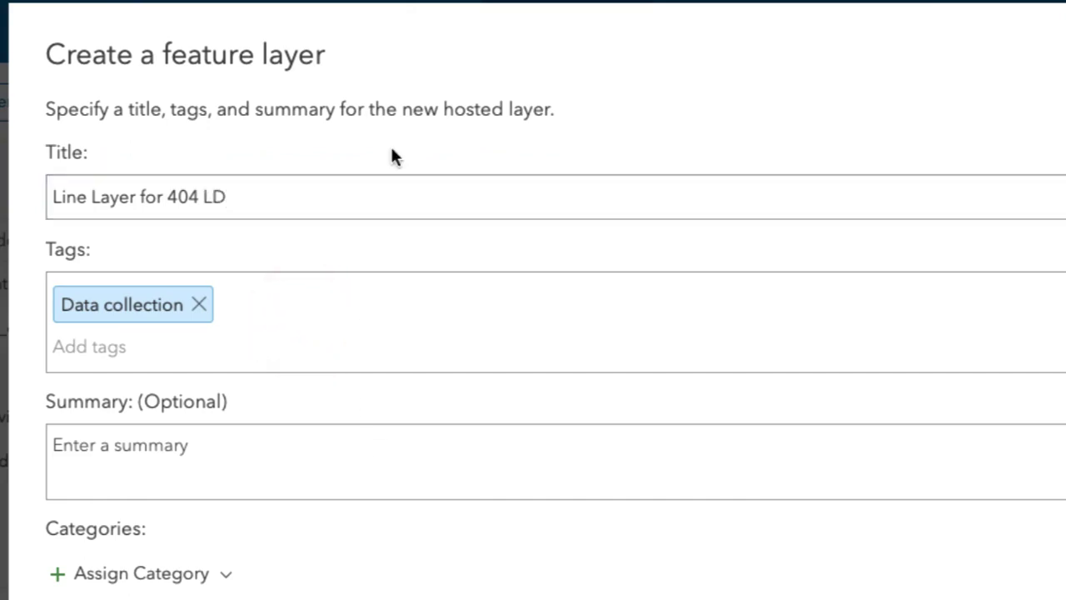
pyautogui.click(352, 357)
pyautogui.write('404')
pyautogui.press('Return')
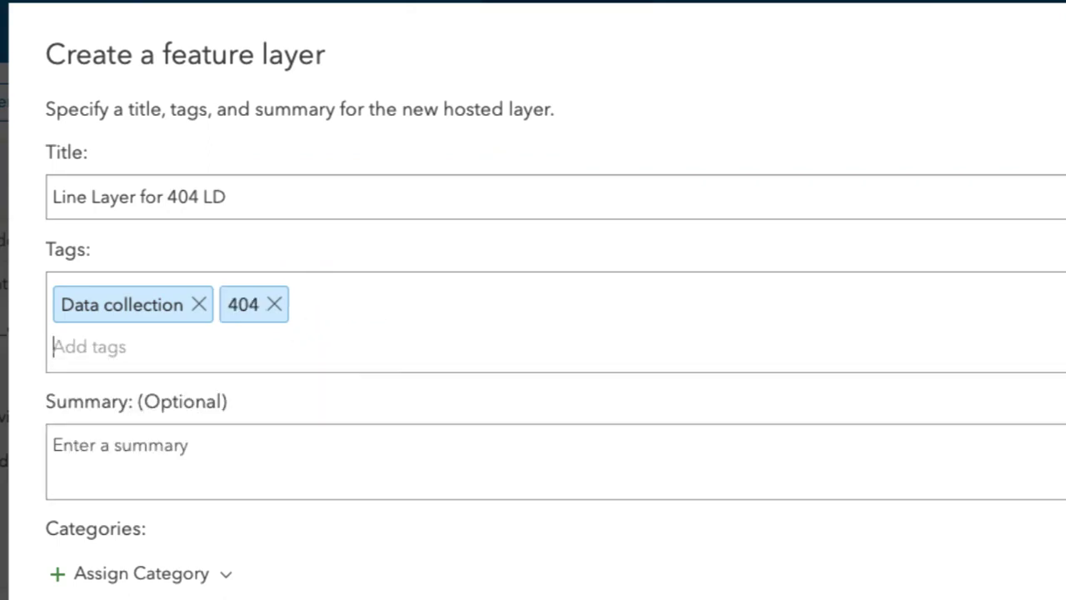
pyautogui.click(199, 305)
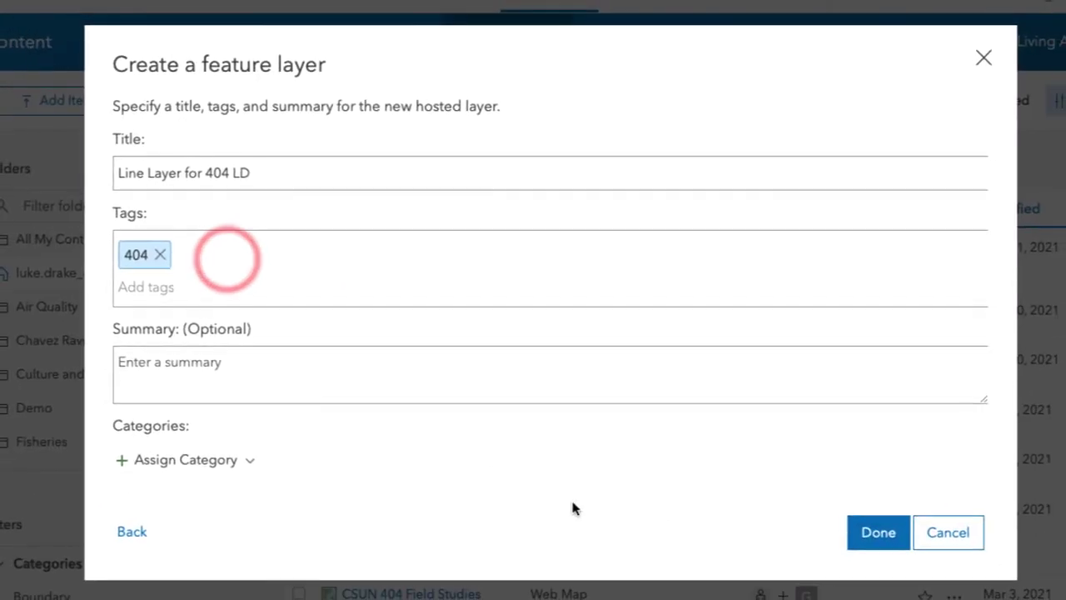
pyautogui.click(883, 534)
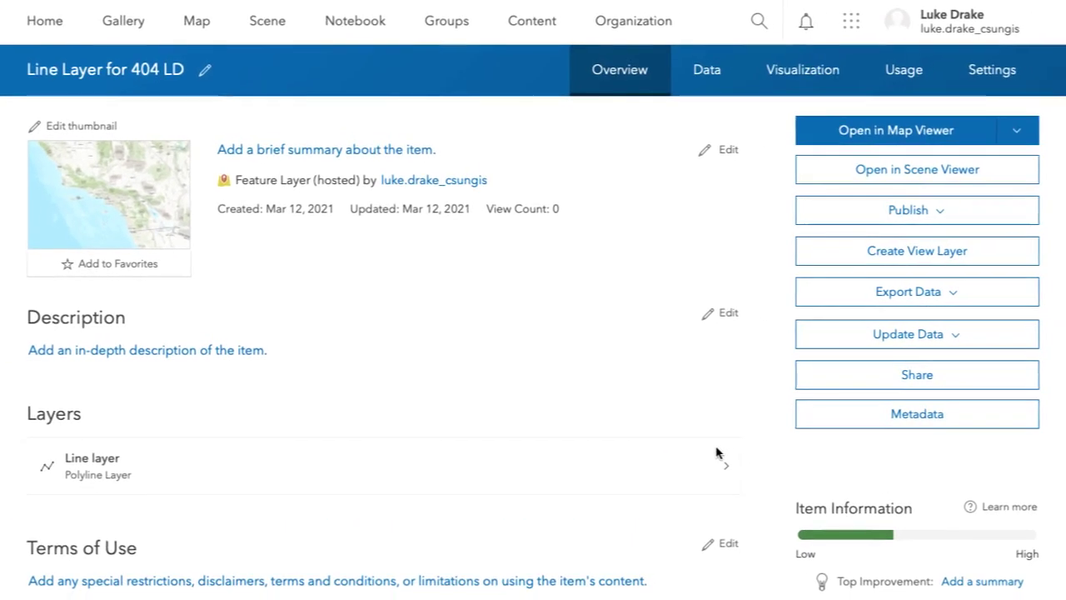
# - Open the Line Layer for 404 LD fields list and begin adding a new field
pyautogui.click(710, 79)
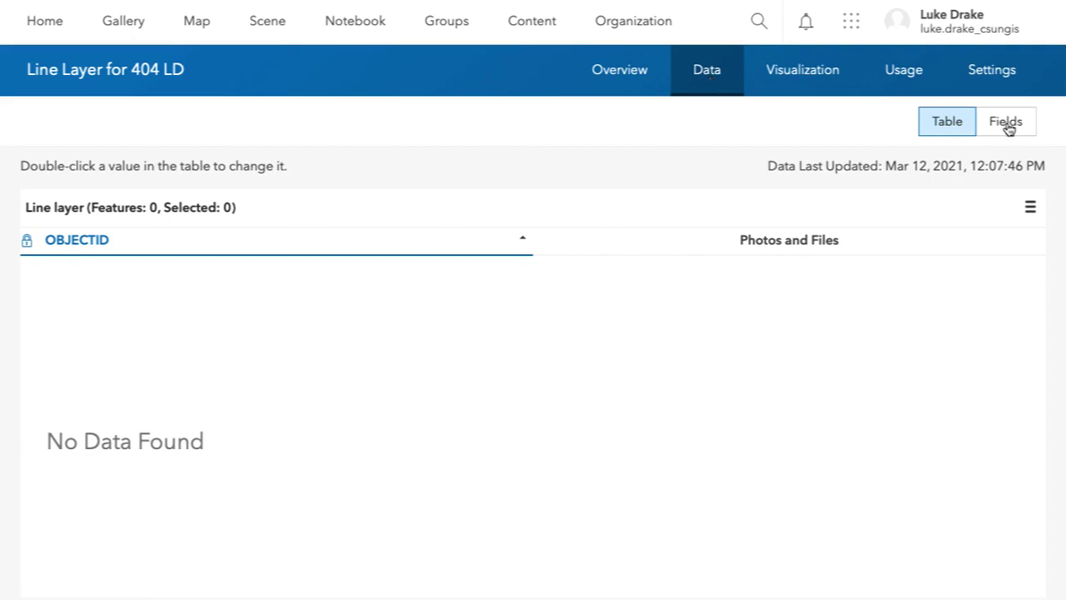
pyautogui.click(1009, 128)
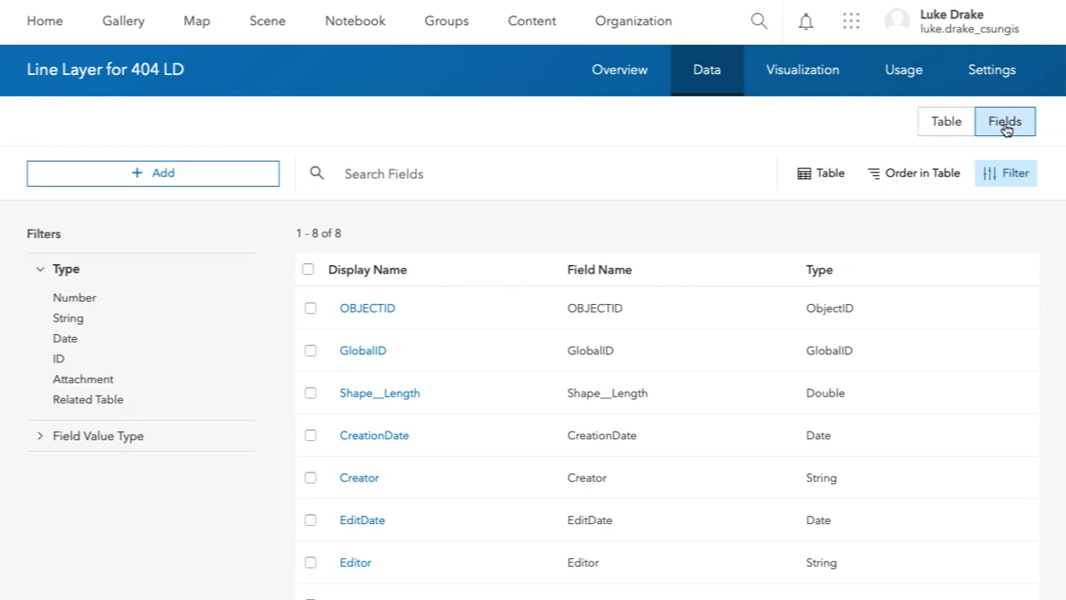
pyautogui.click(232, 179)
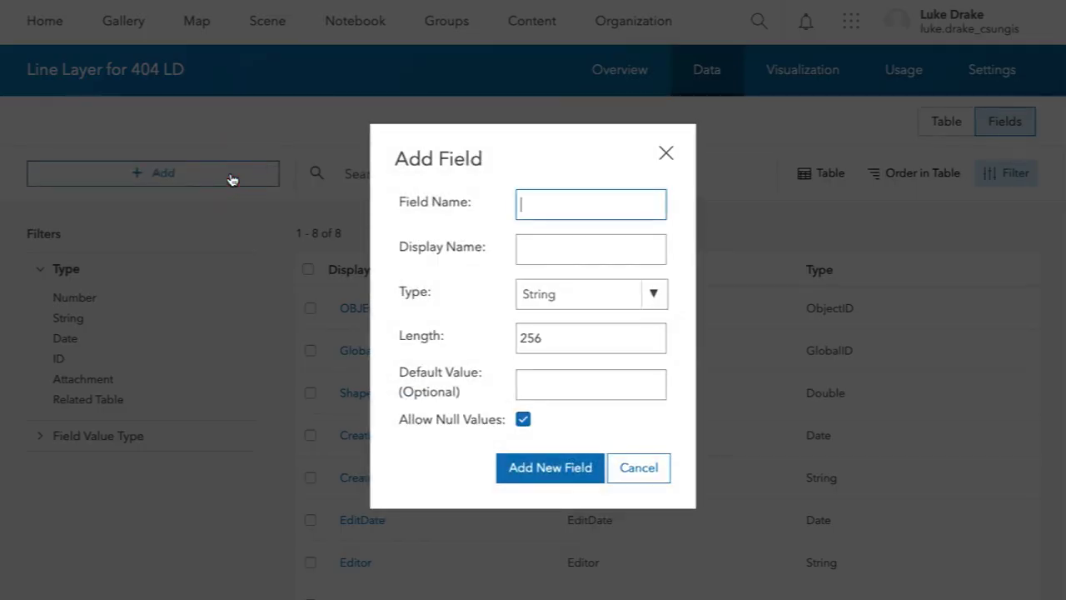
# - Add String field Item_1 with display name Item 1, correcting the invalid spaced name
pyautogui.write('Item')
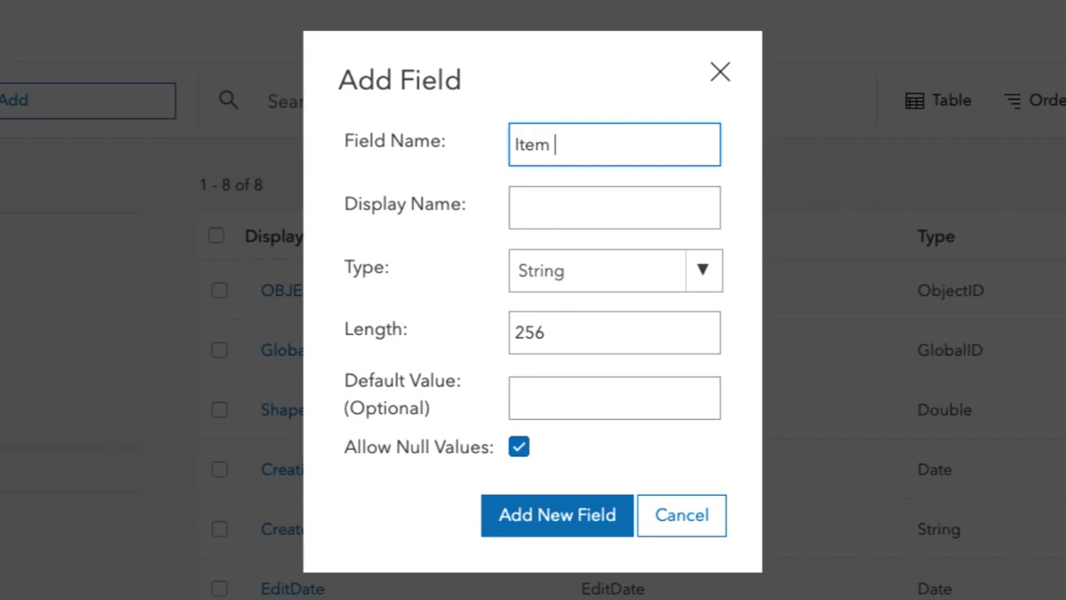
pyautogui.write('1')
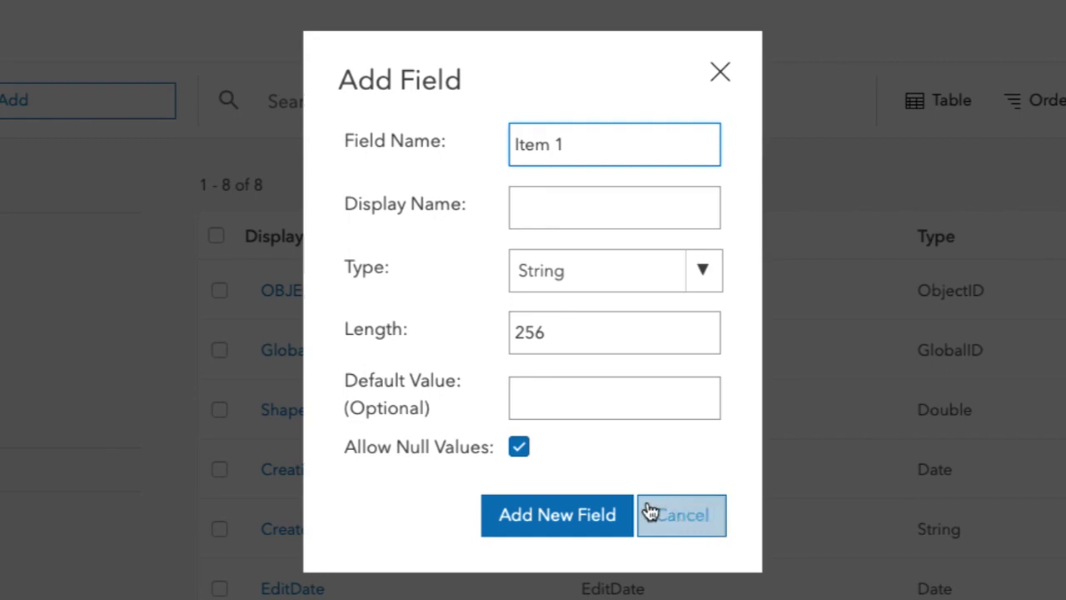
pyautogui.click(565, 520)
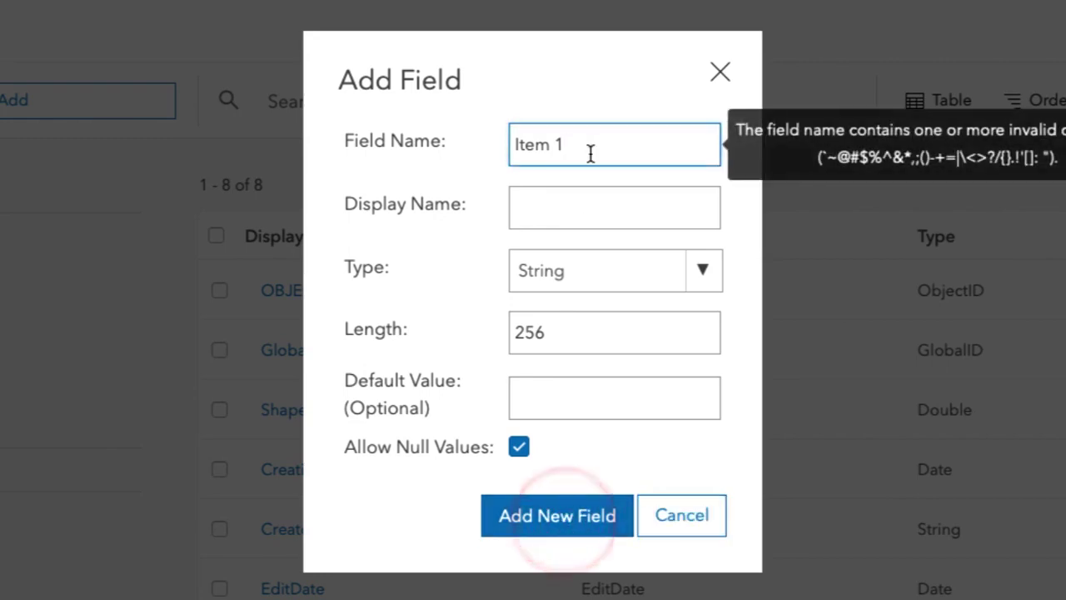
pyautogui.click(558, 146)
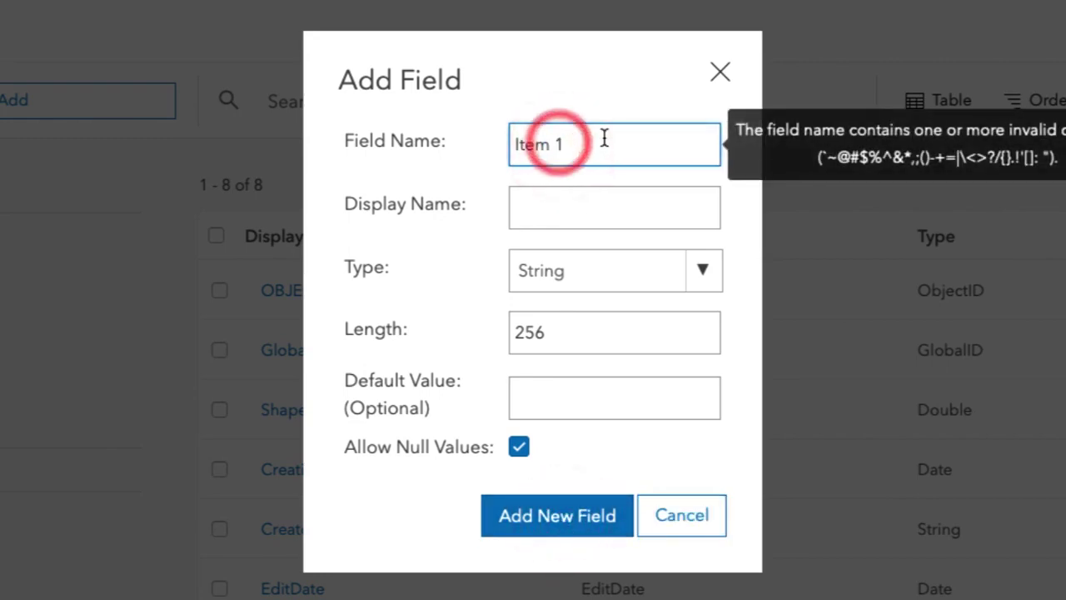
pyautogui.press('Left')
pyautogui.press('BackSpace')
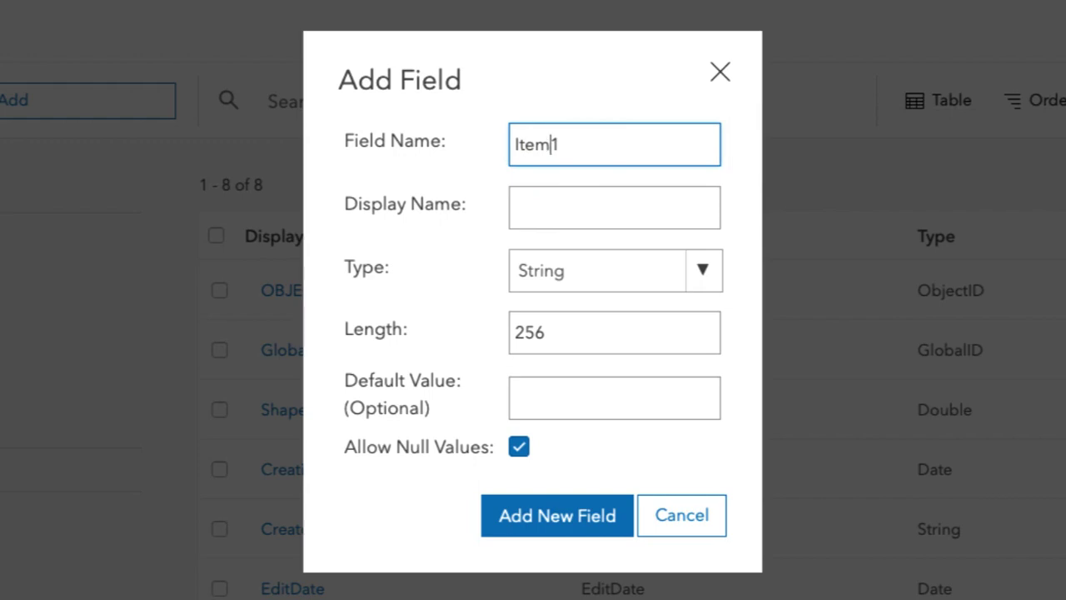
pyautogui.write('_')
pyautogui.click(603, 200)
pyautogui.write('Item 1')
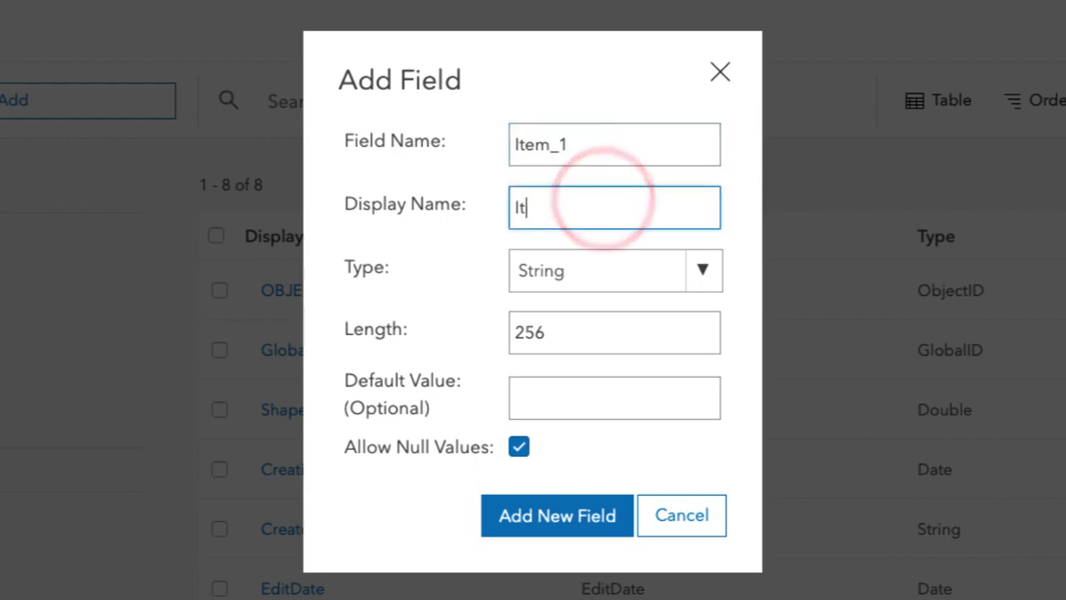
pyautogui.click(494, 522)
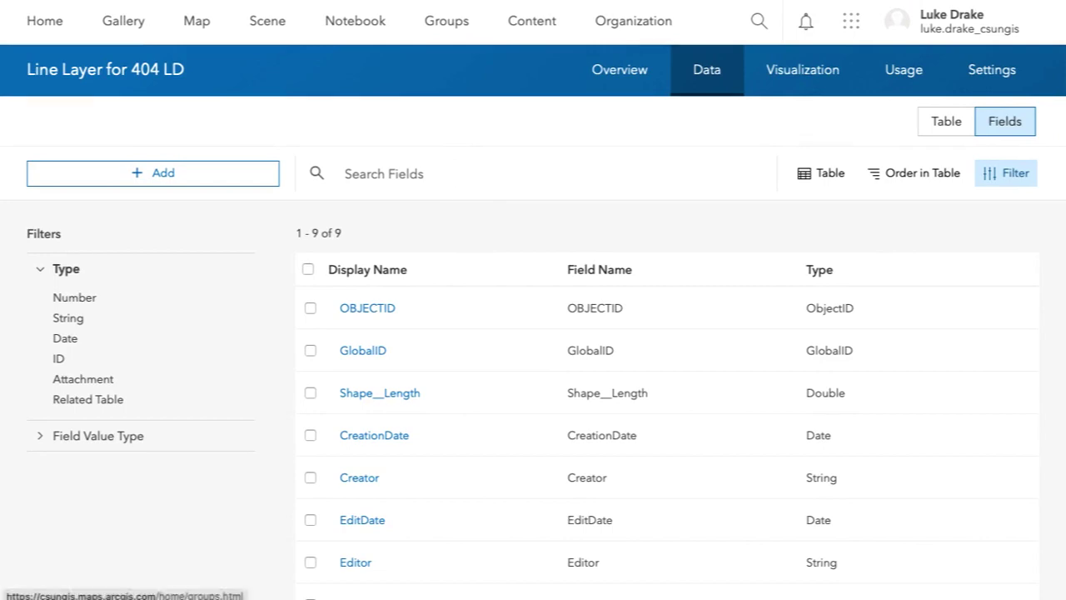
# - Start another feature layer from the Polygons template
pyautogui.click(612, 2)
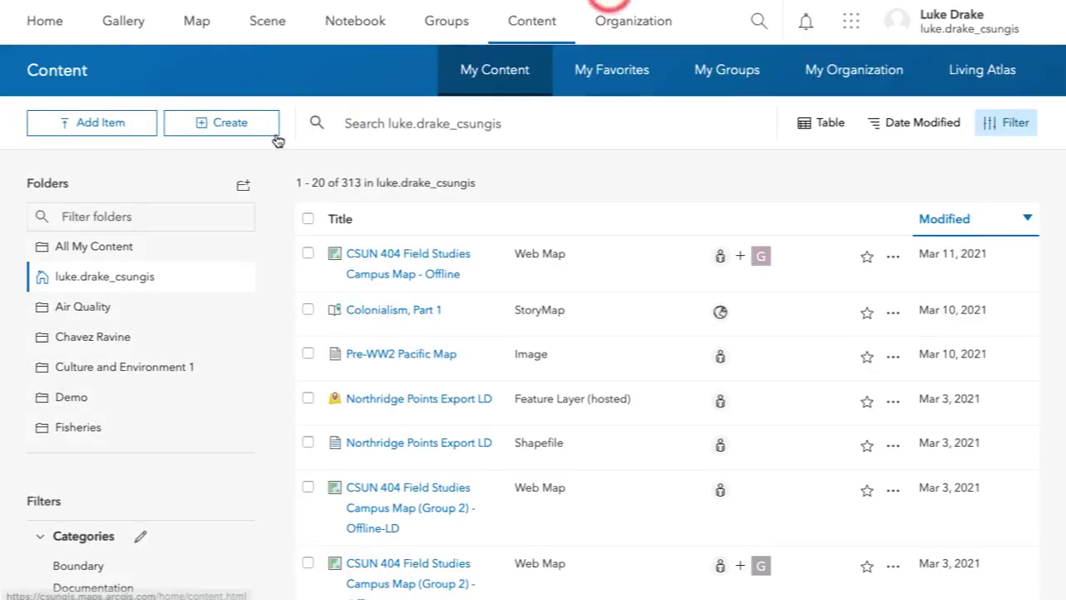
pyautogui.click(249, 126)
pyautogui.click(310, 233)
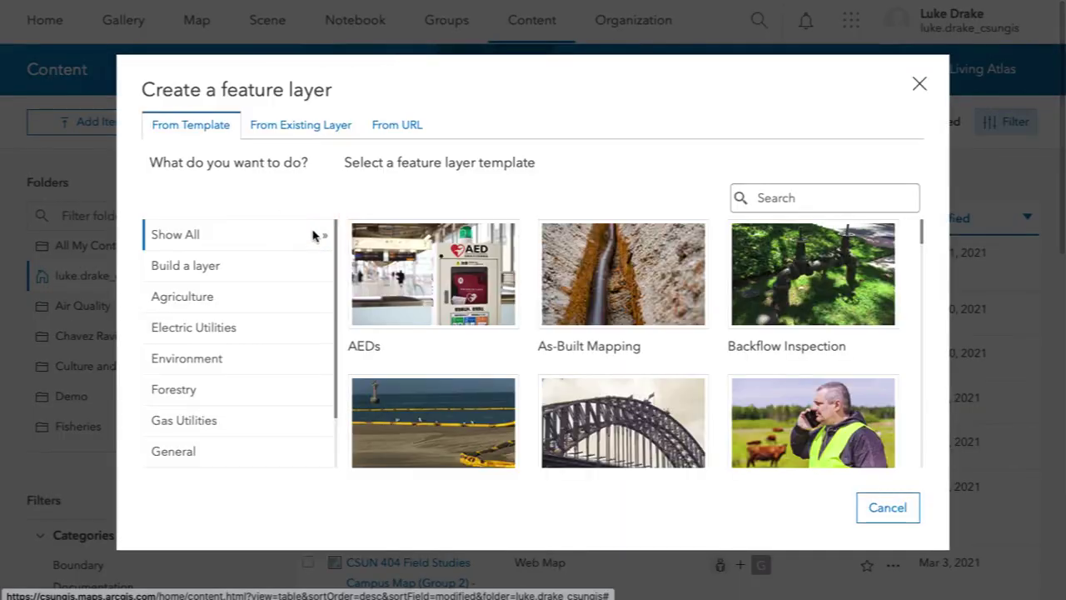
pyautogui.click(225, 266)
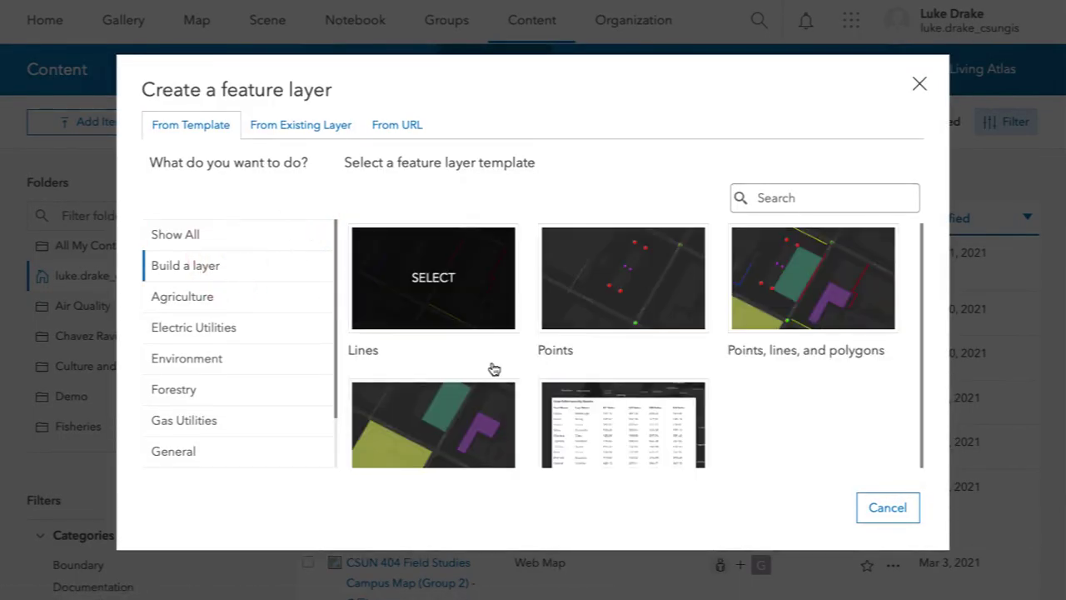
pyautogui.scroll(-2, 490, 369)
pyautogui.click(442, 380)
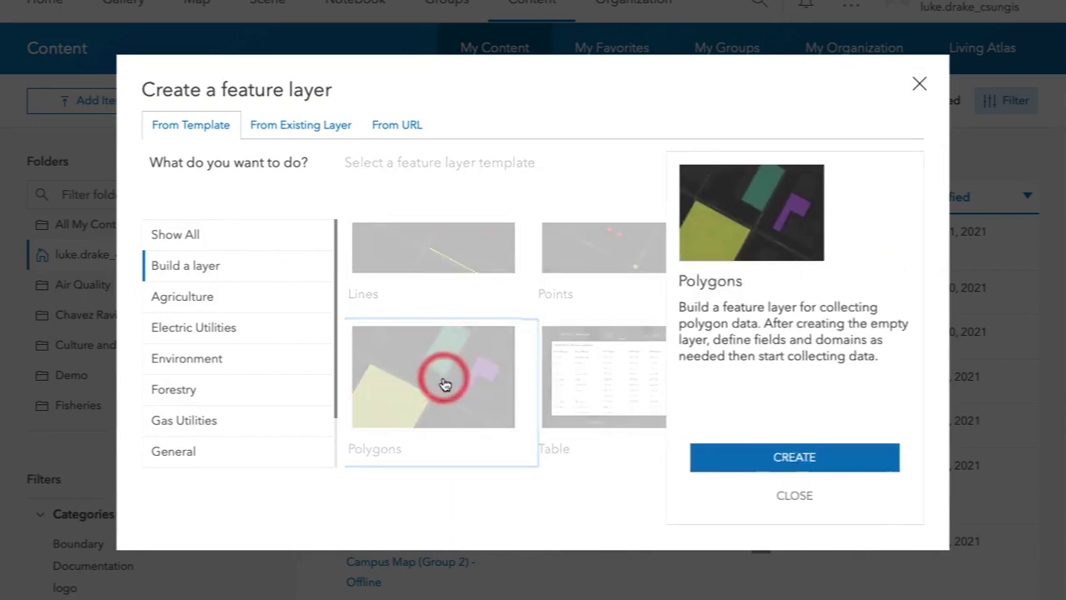
pyautogui.click(739, 455)
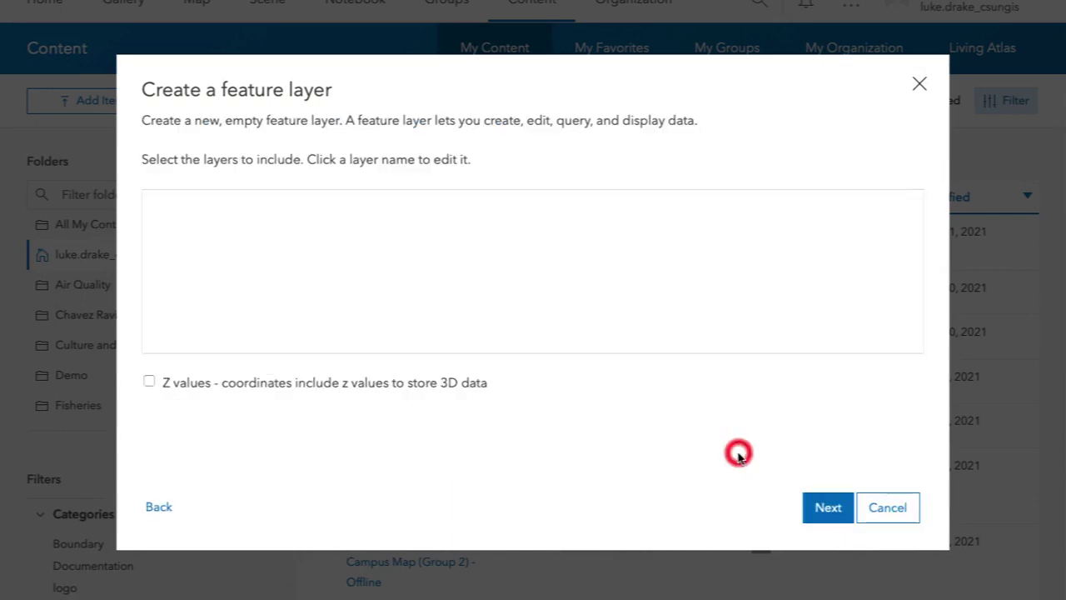
# - Zoom the polygon layer's extent to the Los Angeles coast
pyautogui.click(815, 515)
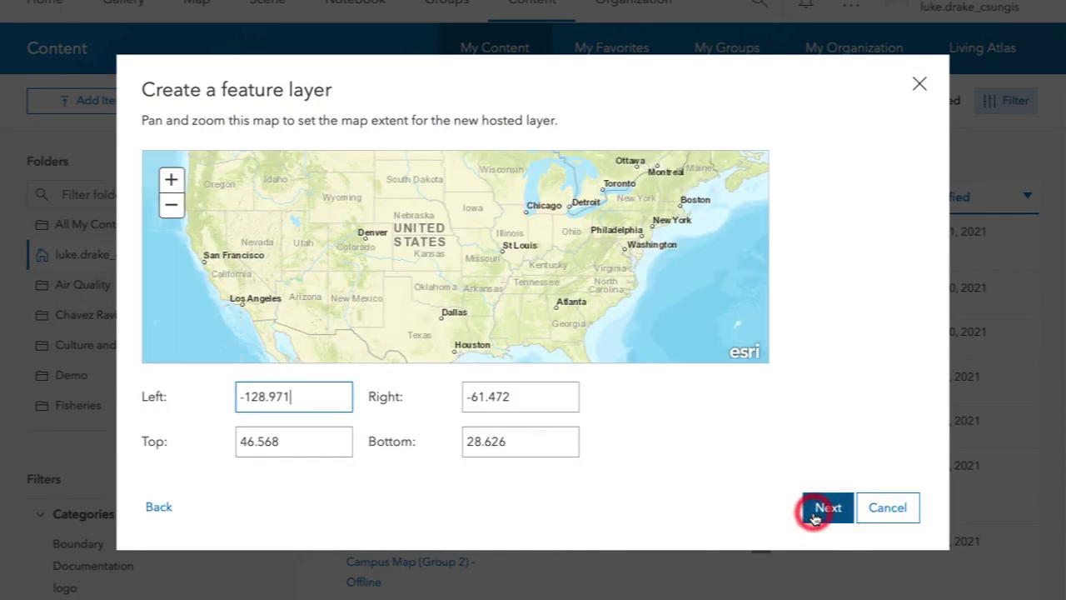
pyautogui.doubleClick(242, 302)
pyautogui.scroll(2, 245, 325)
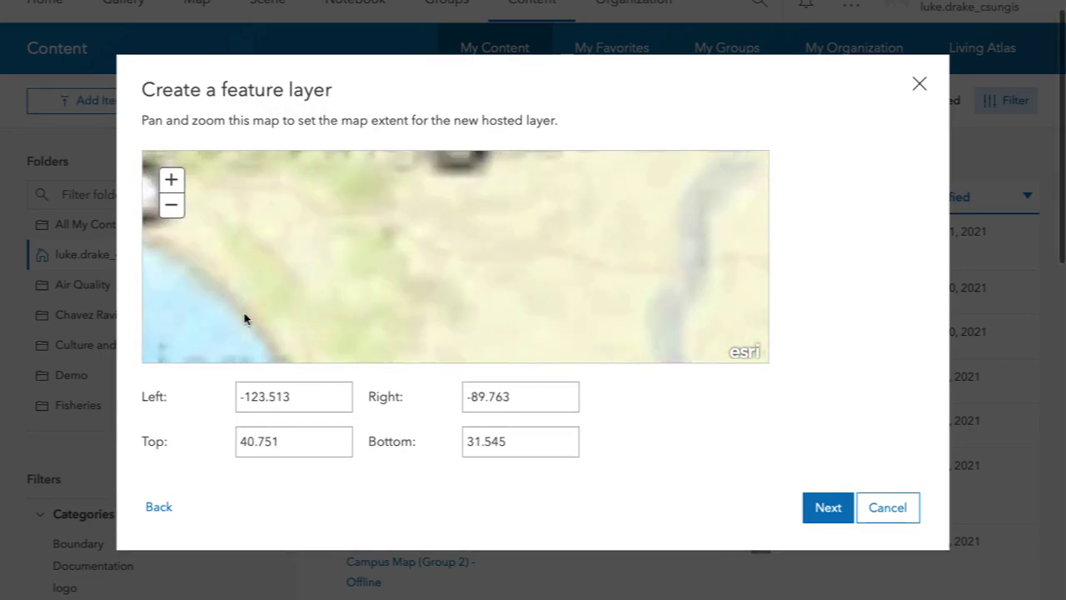
pyautogui.doubleClick(200, 231)
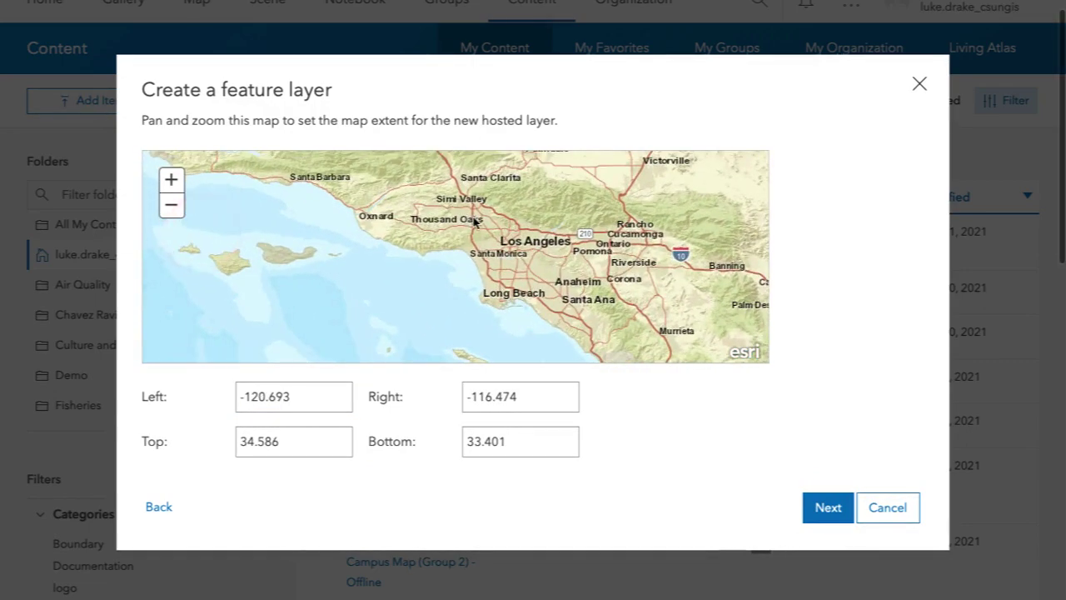
pyautogui.moveTo(472, 218); pyautogui.dragTo(453, 207)
# - Title the layer 'Polygon Layer for 404 LD', replace the Data collection tag with 404, and finish
pyautogui.click(828, 508)
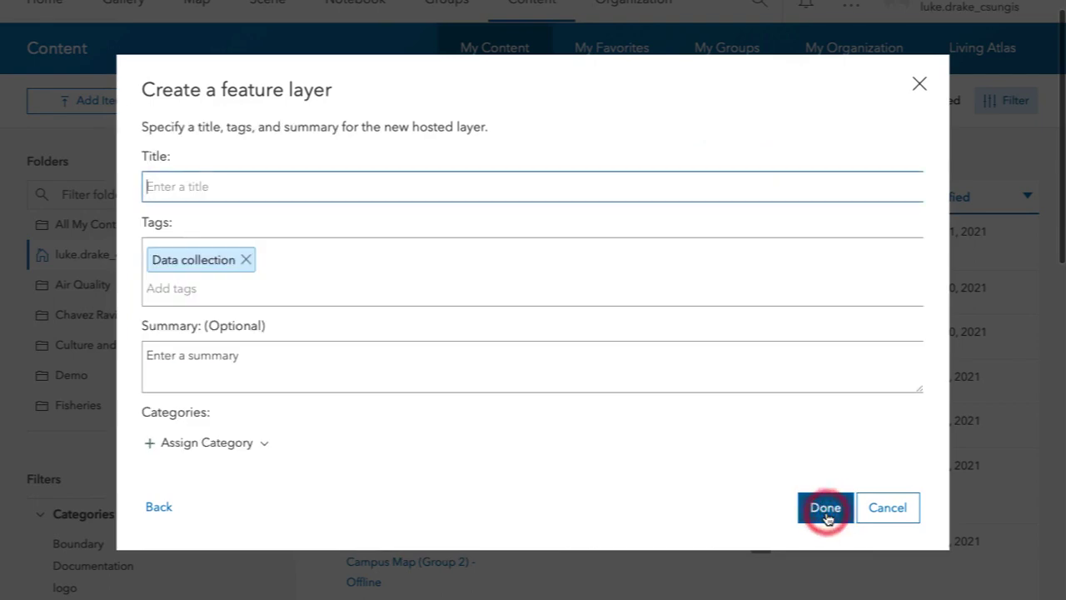
pyautogui.write('Pol')
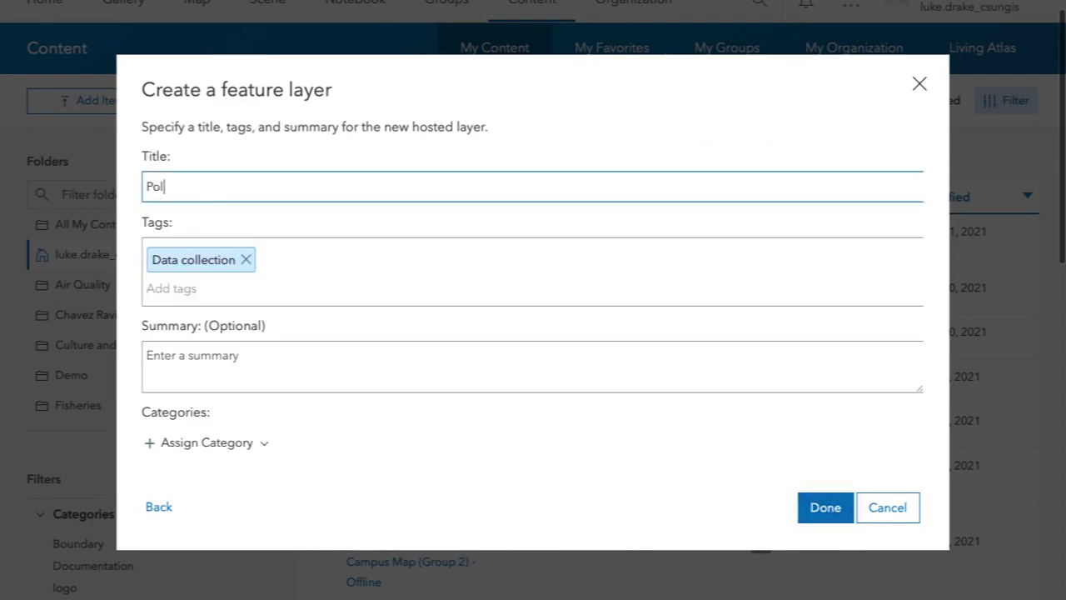
pyautogui.write('ygon Layer for 404 LD')
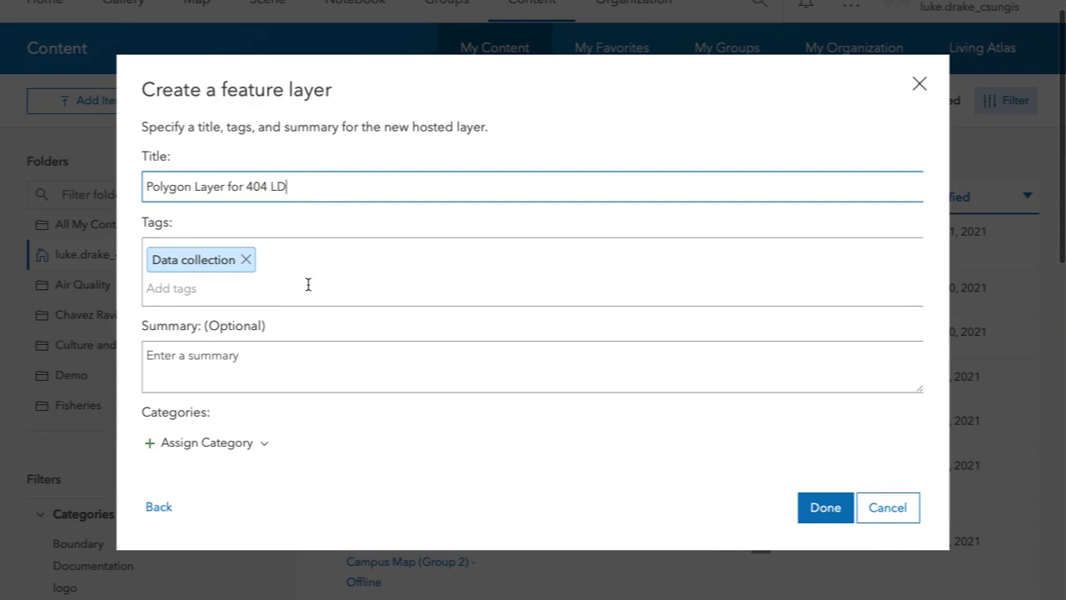
pyautogui.click(246, 260)
pyautogui.click(225, 262)
pyautogui.write('404')
pyautogui.press('Return')
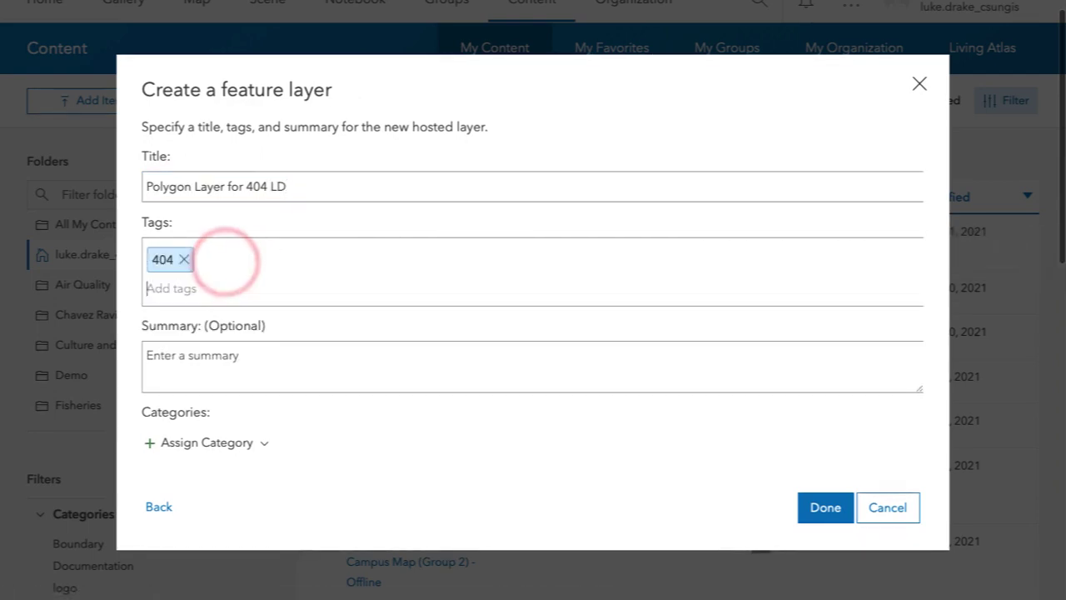
pyautogui.click(826, 508)
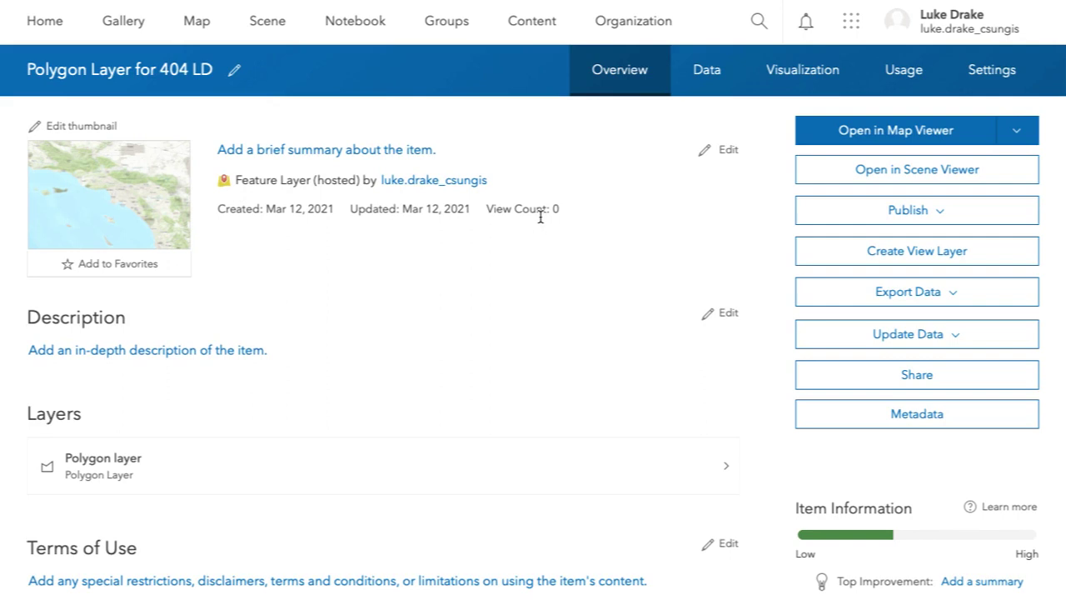
# - Add String field Item_1, displayed as Item 1, to Polygon Layer for 404 LD
pyautogui.click(707, 75)
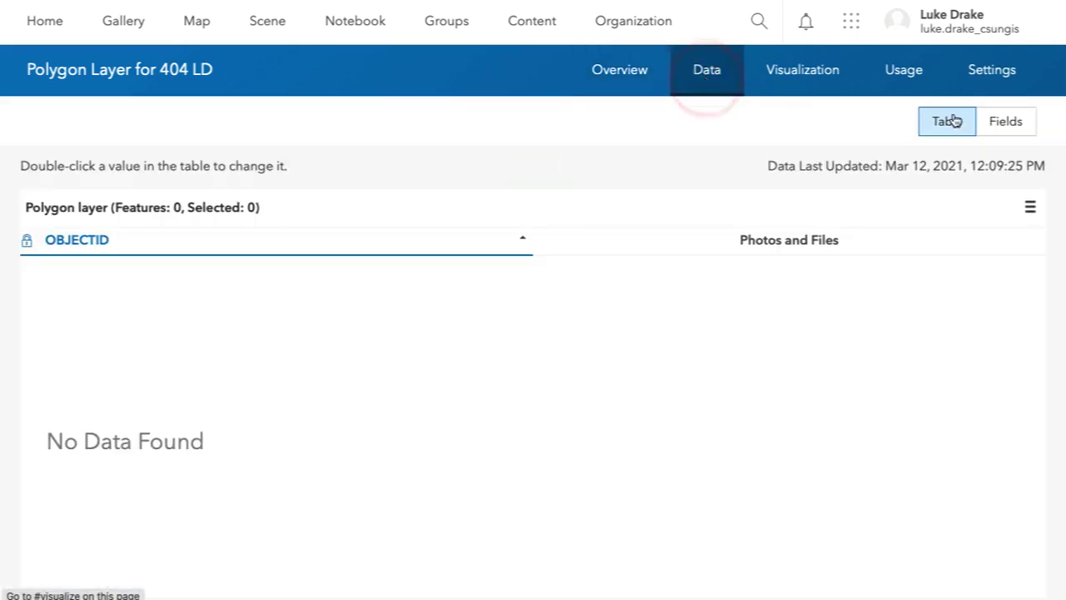
pyautogui.click(1002, 123)
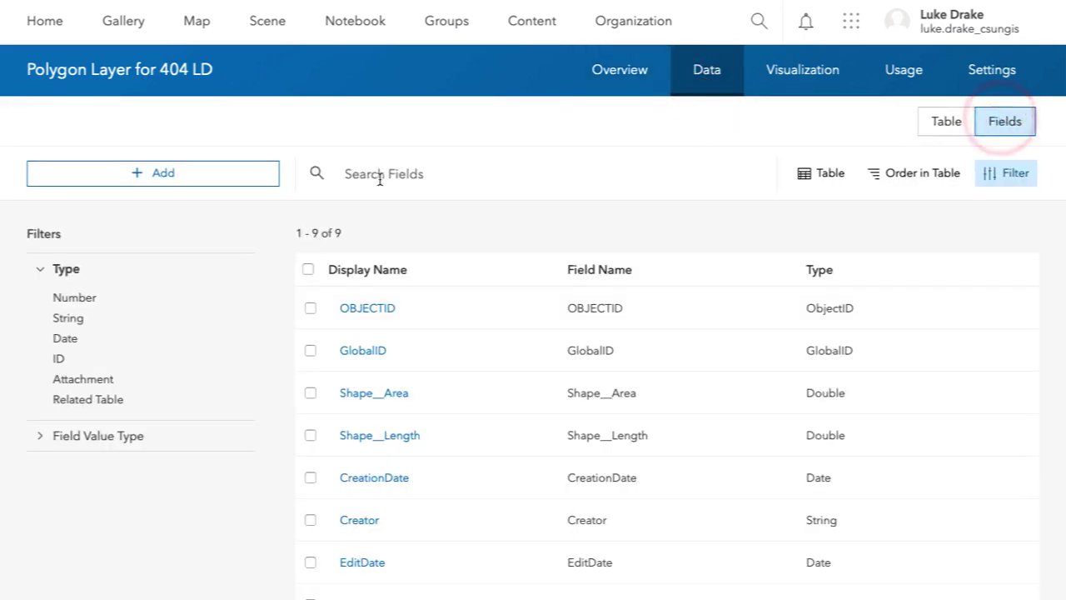
pyautogui.click(221, 177)
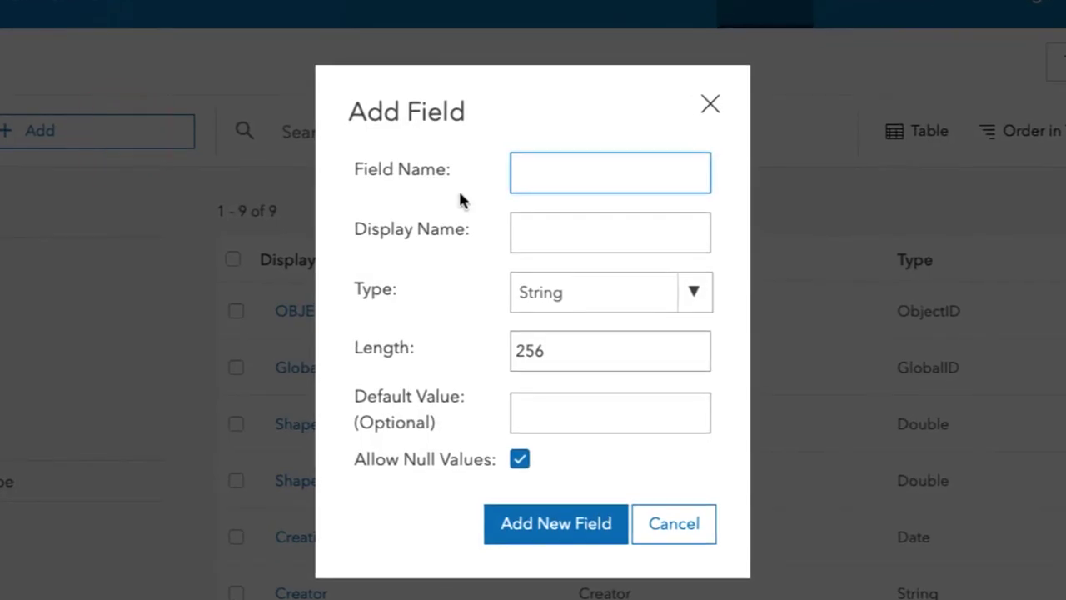
pyautogui.write('Item_1')
pyautogui.press('Tab')
pyautogui.write('Item')
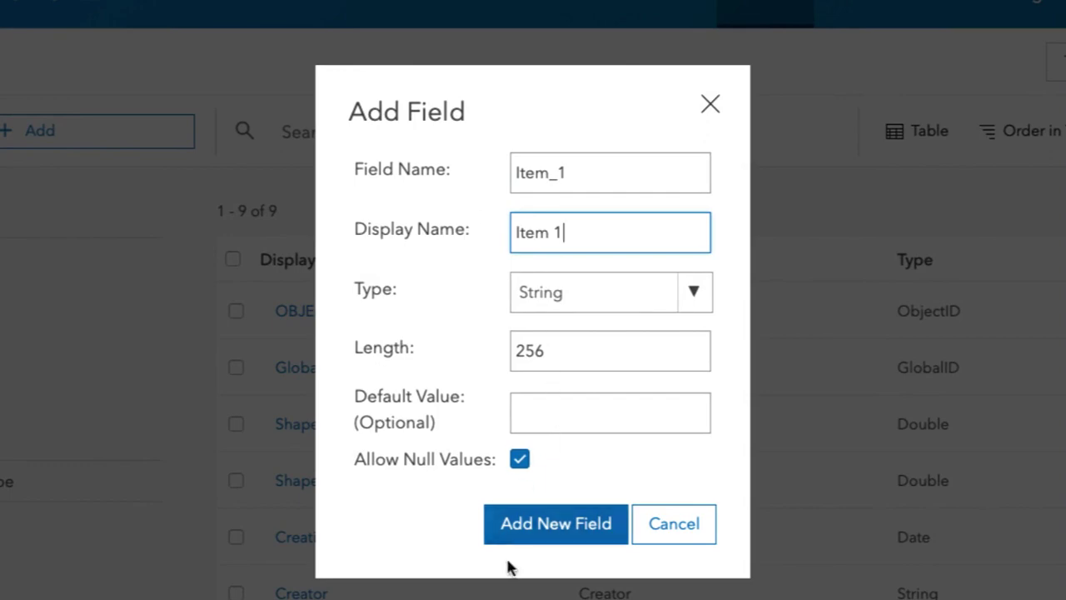
pyautogui.click(495, 533)
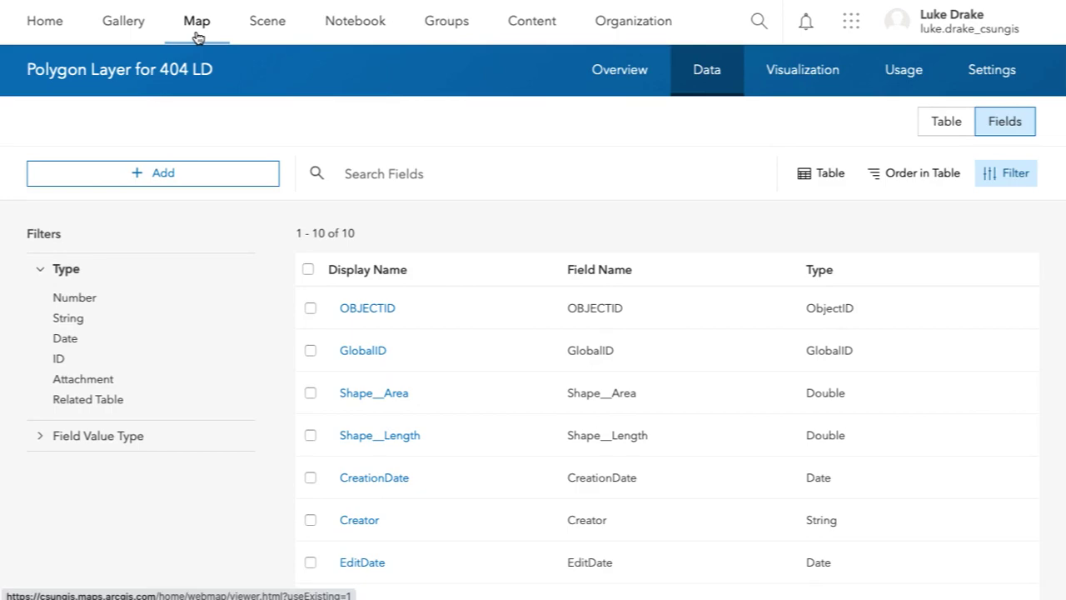
# - Open a new map and add Polygon and Line Layer for 404 LD from My Content
pyautogui.click(198, 33)
pyautogui.click(197, 33)
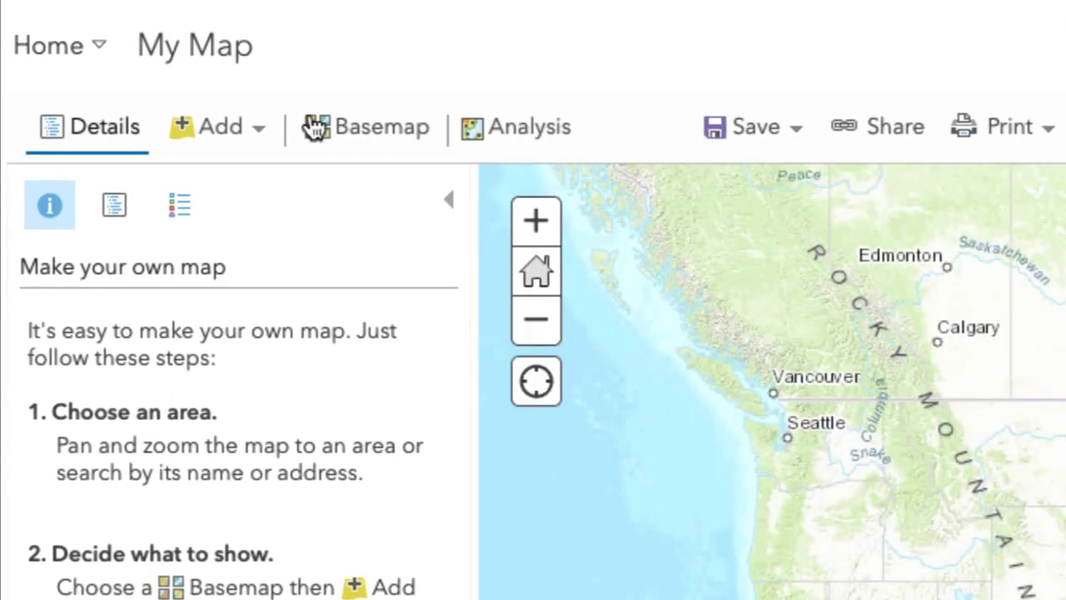
pyautogui.click(256, 148)
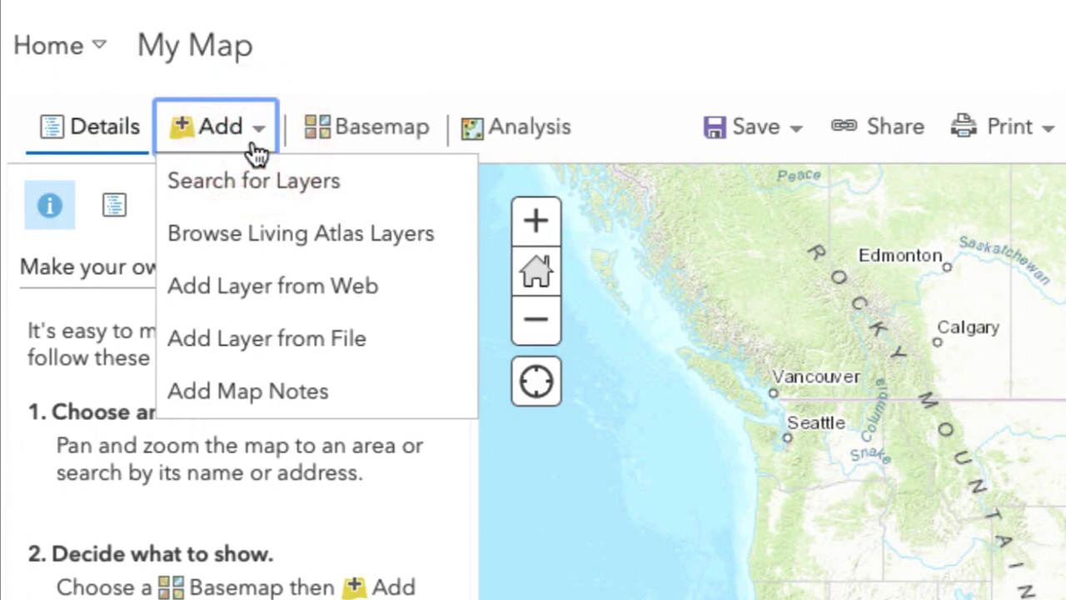
pyautogui.click(364, 180)
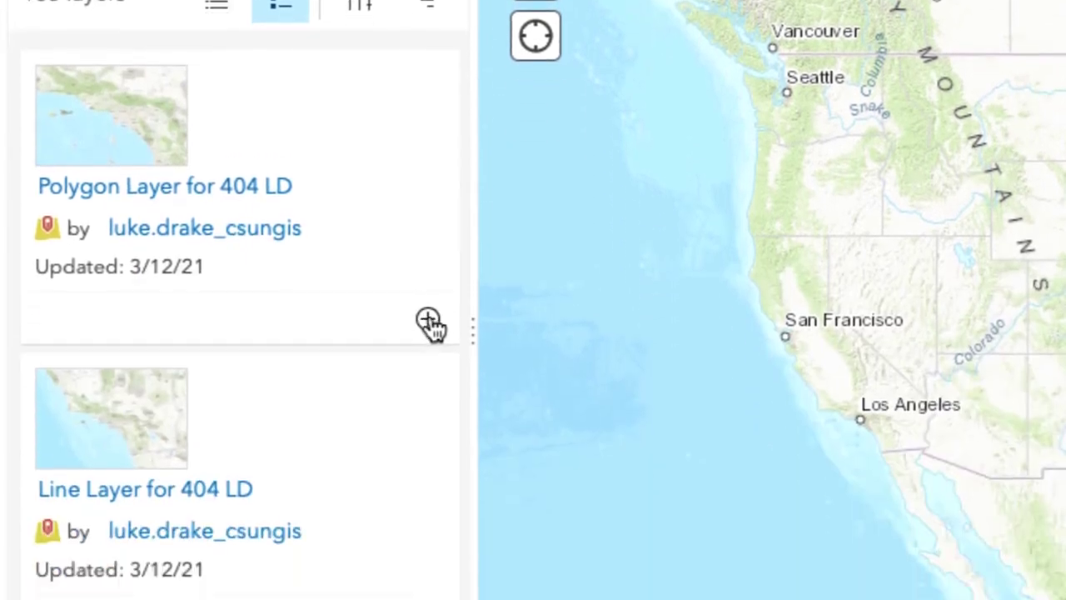
pyautogui.click(431, 262)
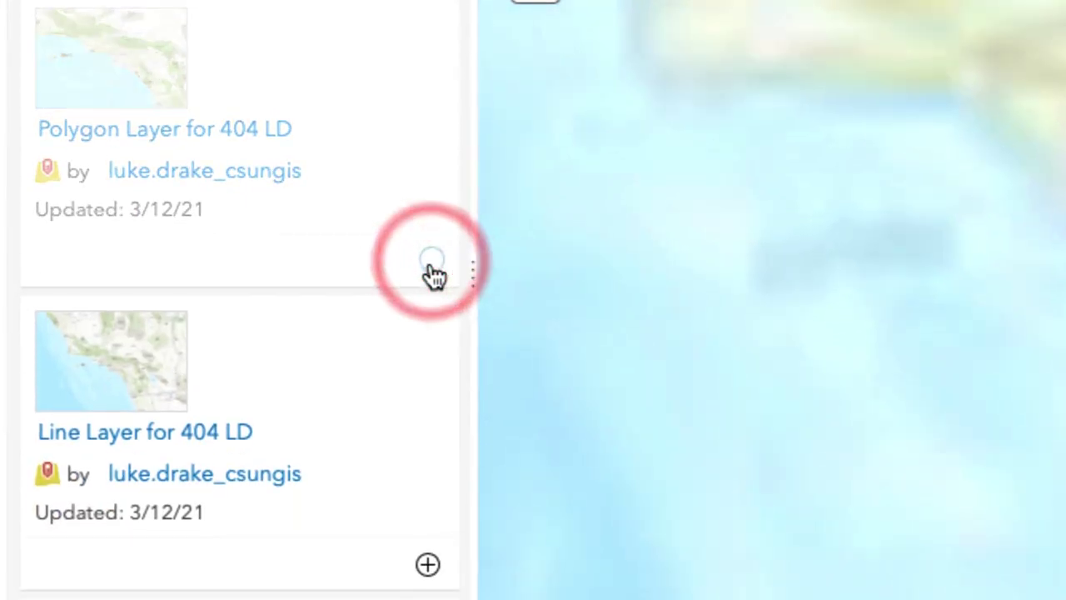
pyautogui.click(428, 567)
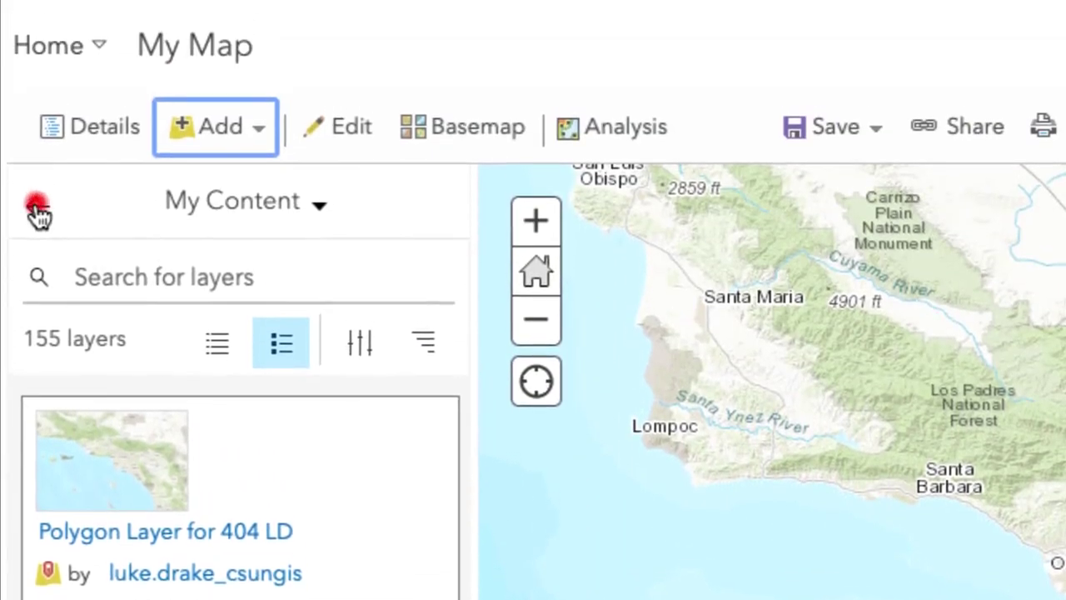
# - Show the map's Contents list with both 404 LD layers
pyautogui.click(35, 208)
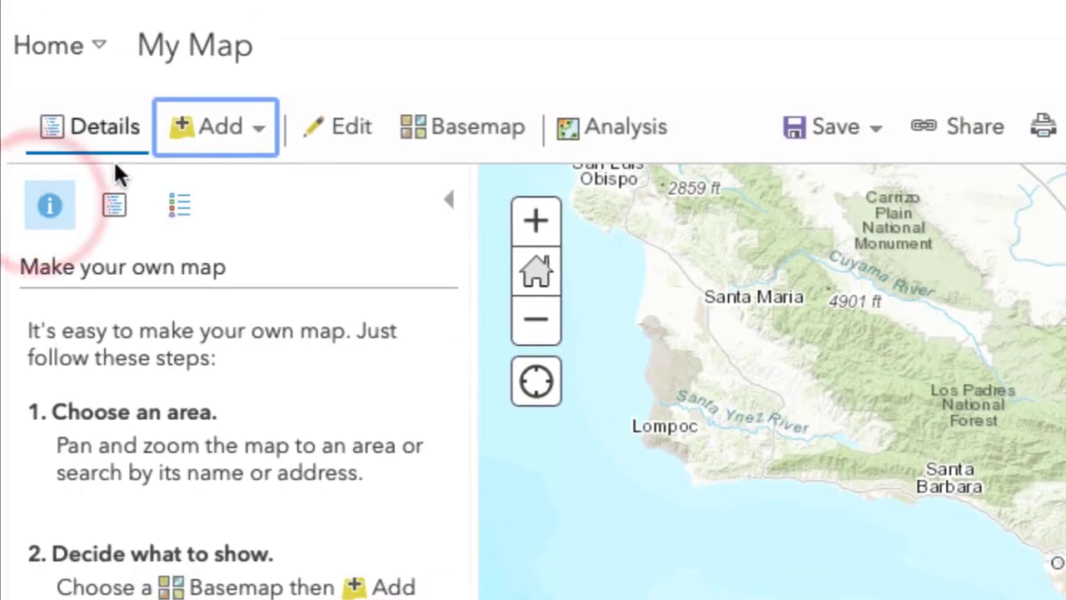
pyautogui.click(115, 208)
pyautogui.moveTo(242, 412)
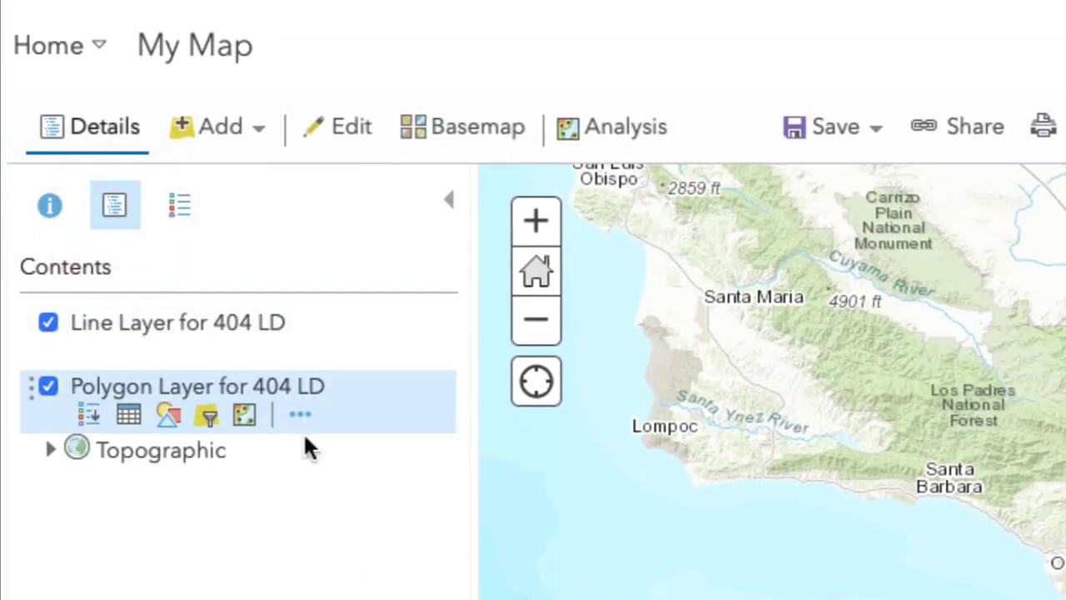
pyautogui.moveTo(196, 374)
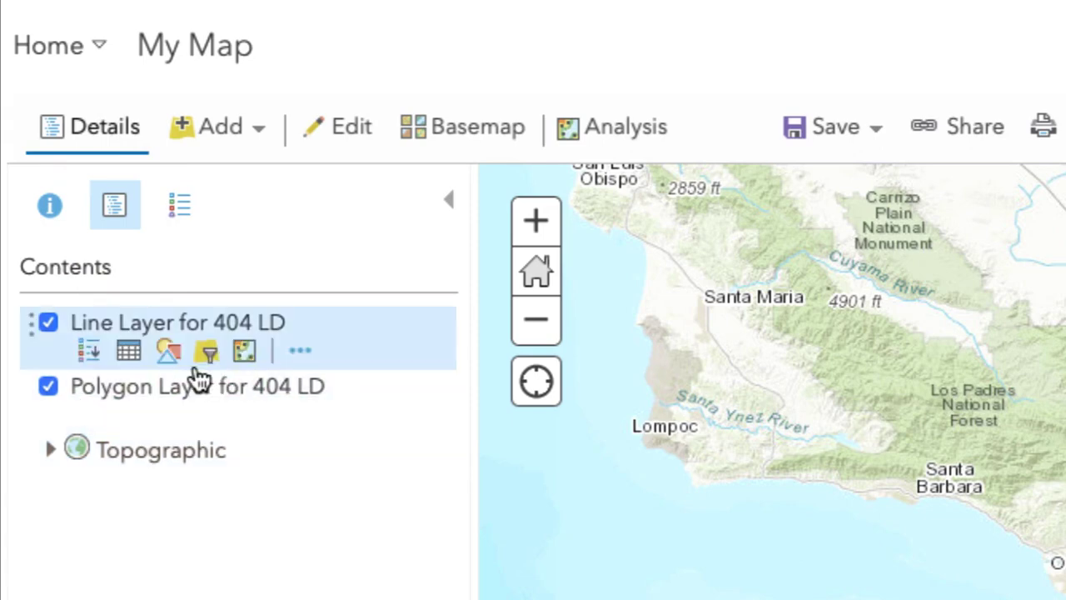
# - Save the map as 'Line and Polygon Accuracy Test in Collector Classic' with tag 404
pyautogui.click(845, 136)
pyautogui.click(837, 234)
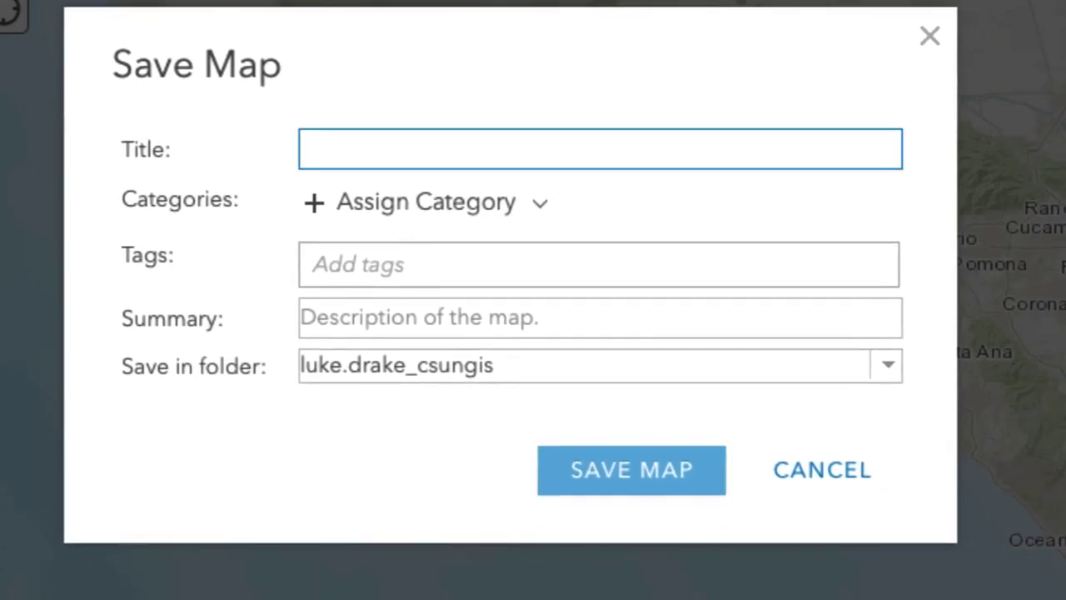
pyautogui.write('Line and P')
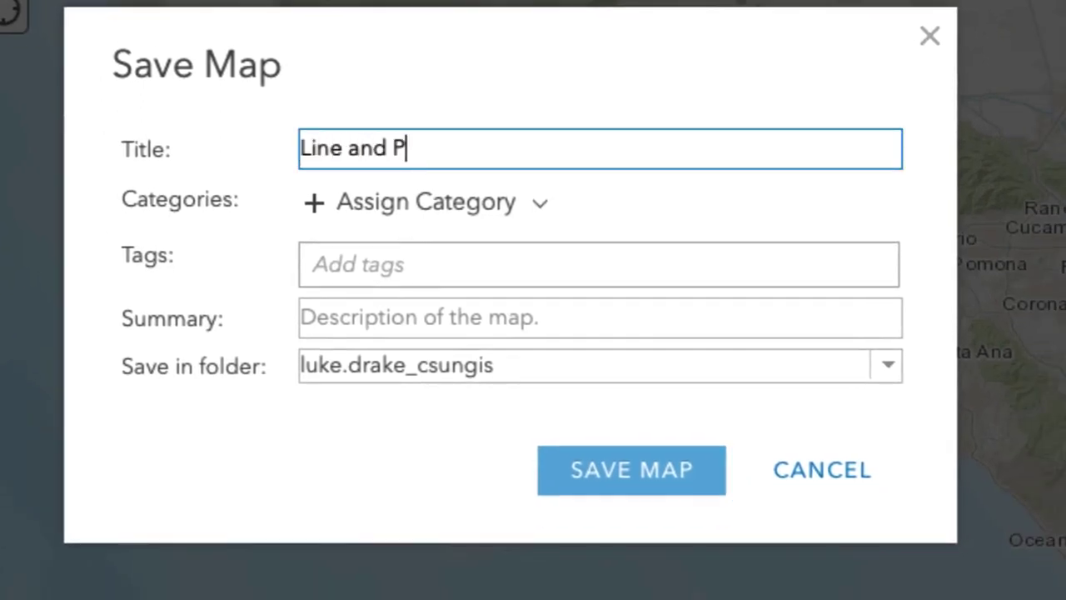
pyautogui.write('olygon Accura')
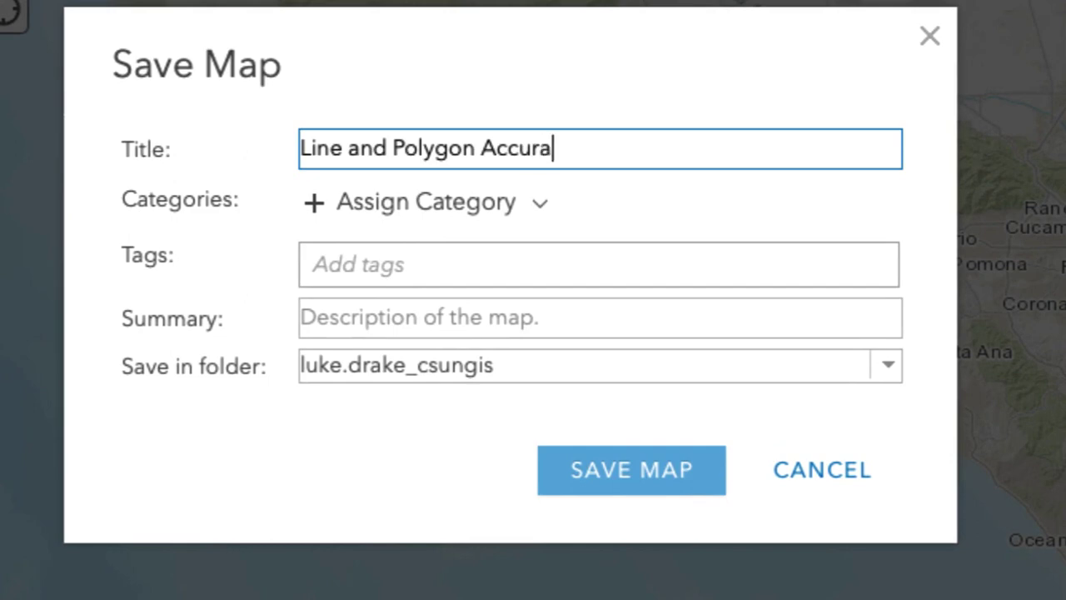
pyautogui.write('cy Test')
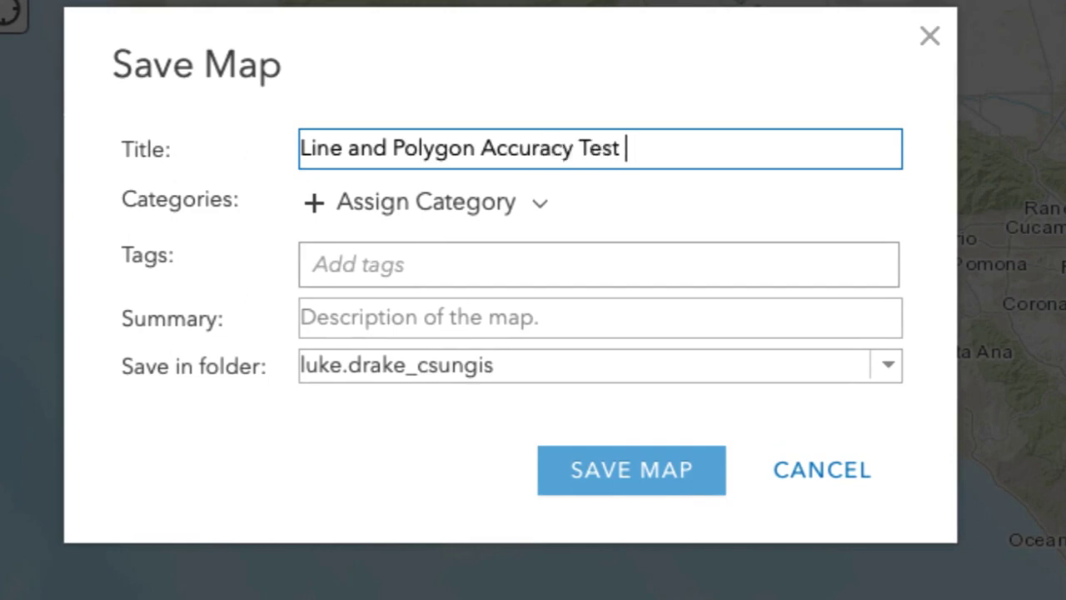
pyautogui.write(' in Collector C')
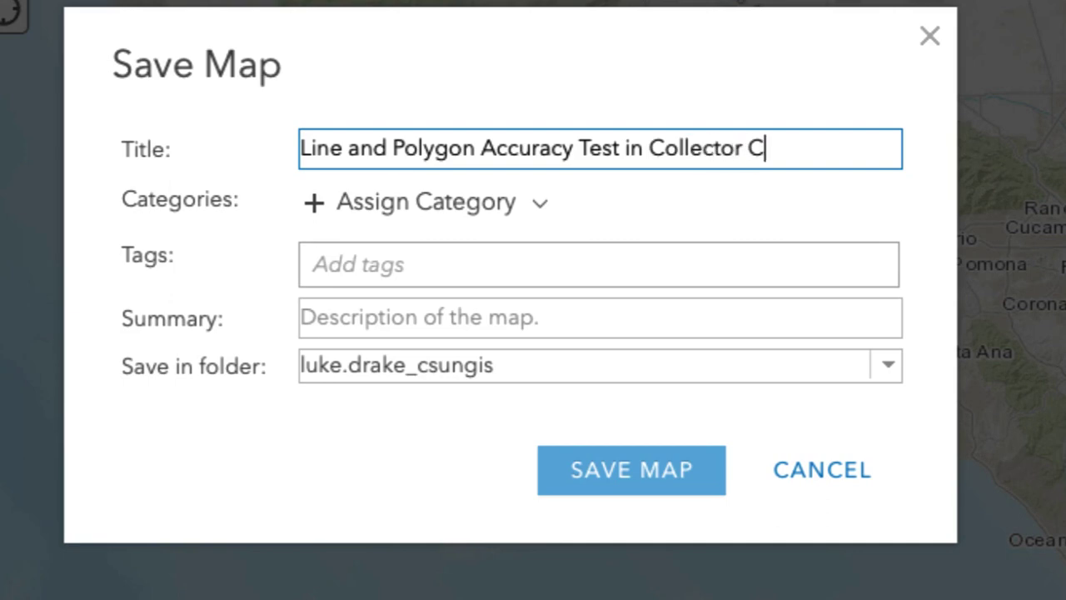
pyautogui.write('lassic')
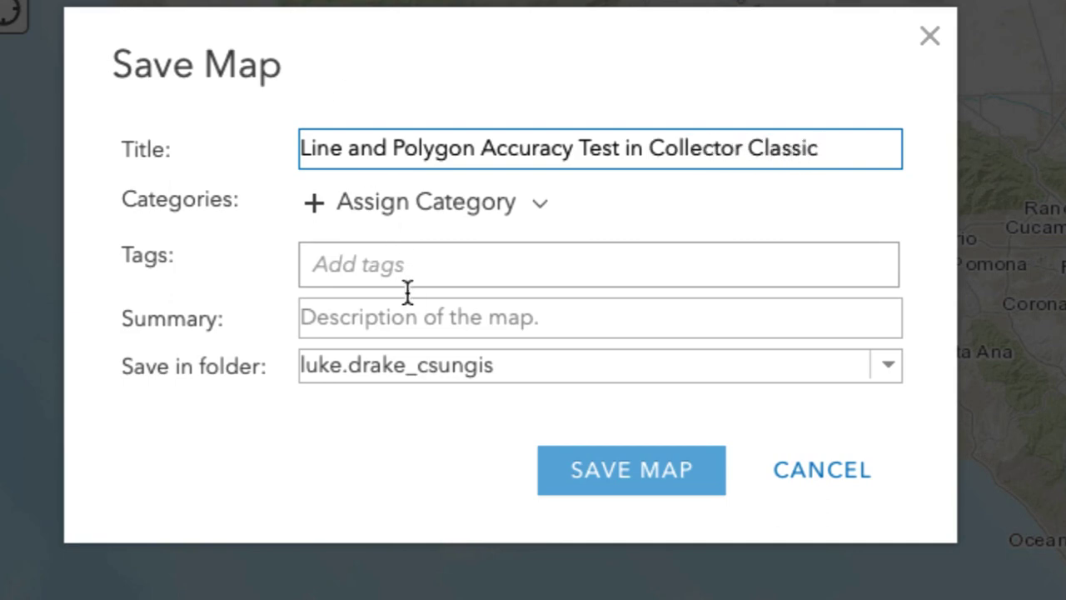
pyautogui.click(403, 263)
pyautogui.write('404')
pyautogui.click(495, 478)
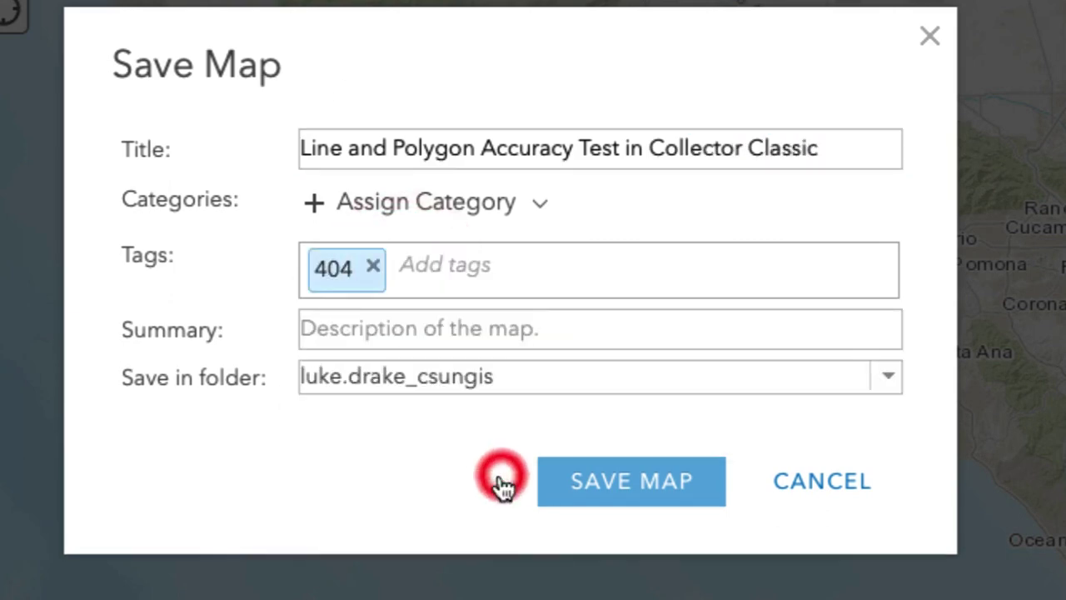
pyautogui.click(623, 499)
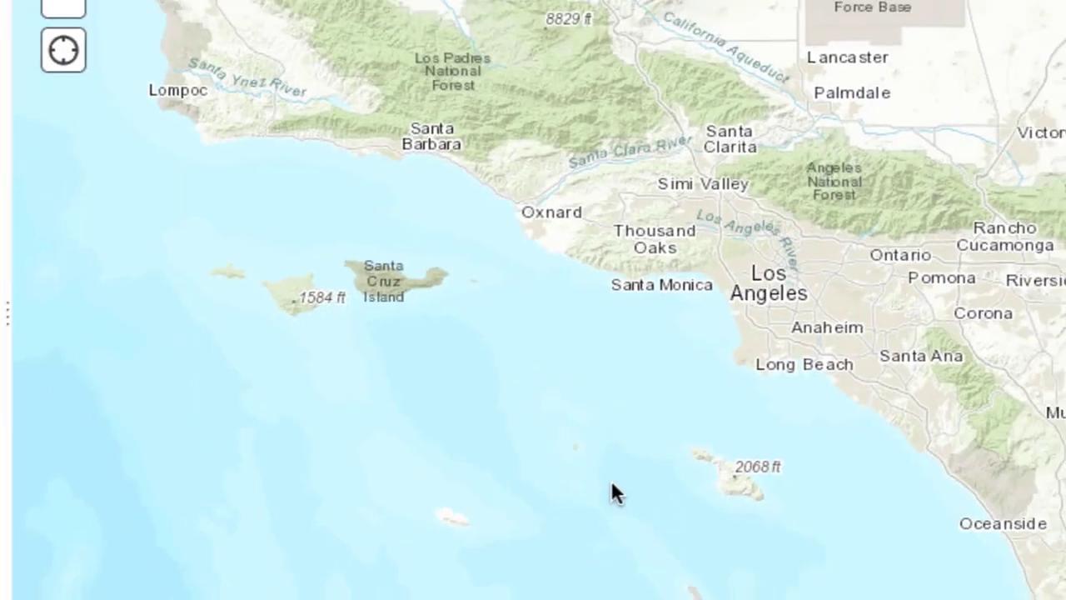